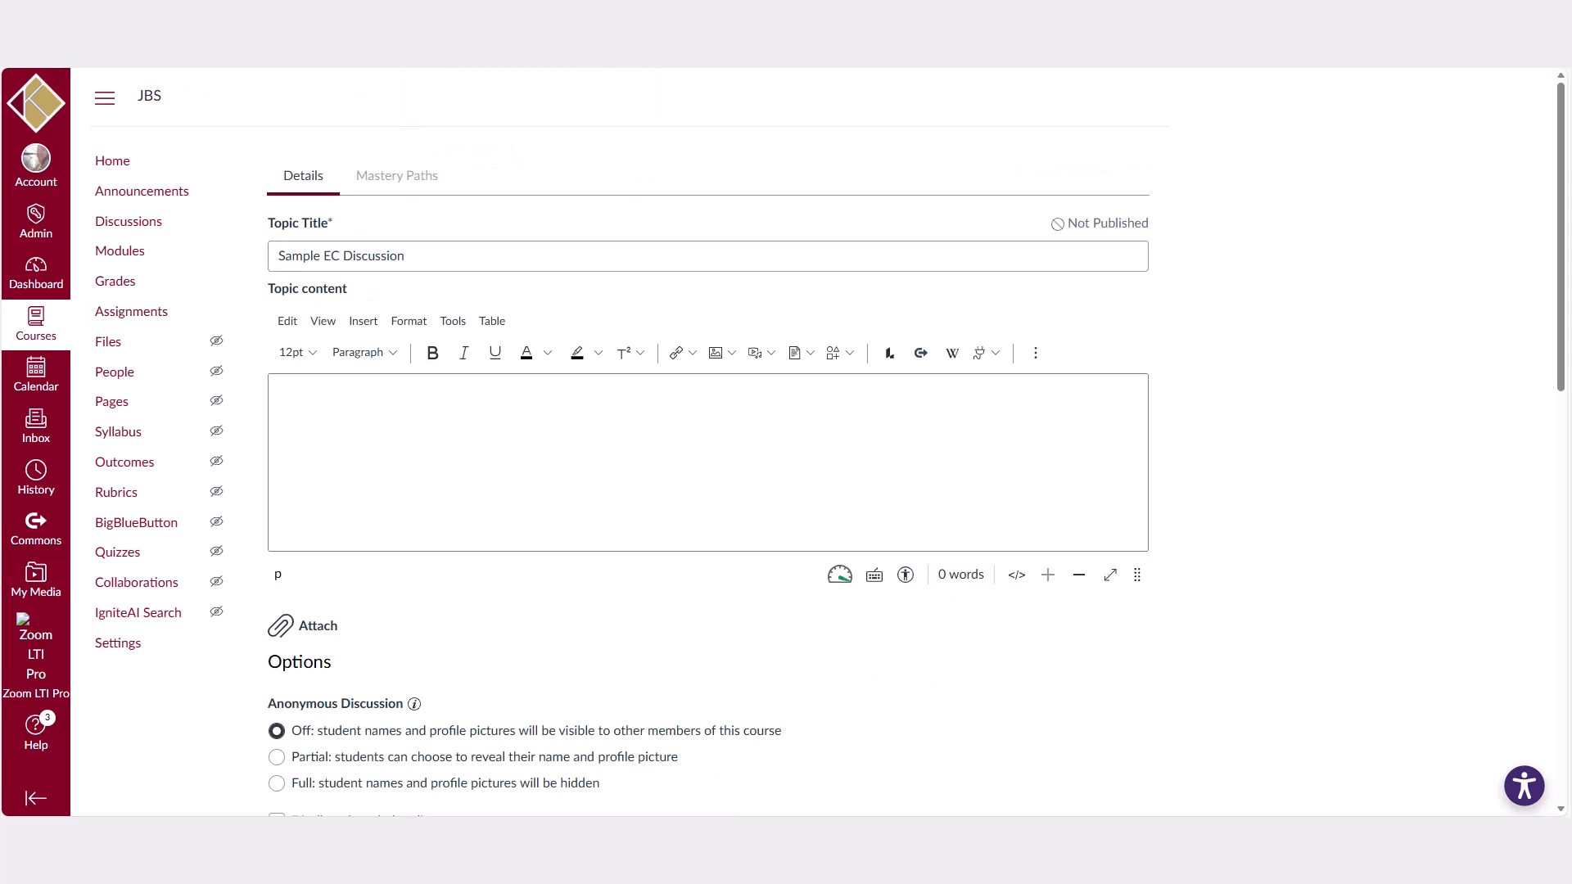
Make the Sample EC Discussion a graded discussion and go to its grading settings
scroll(514, 539, "down", 4)
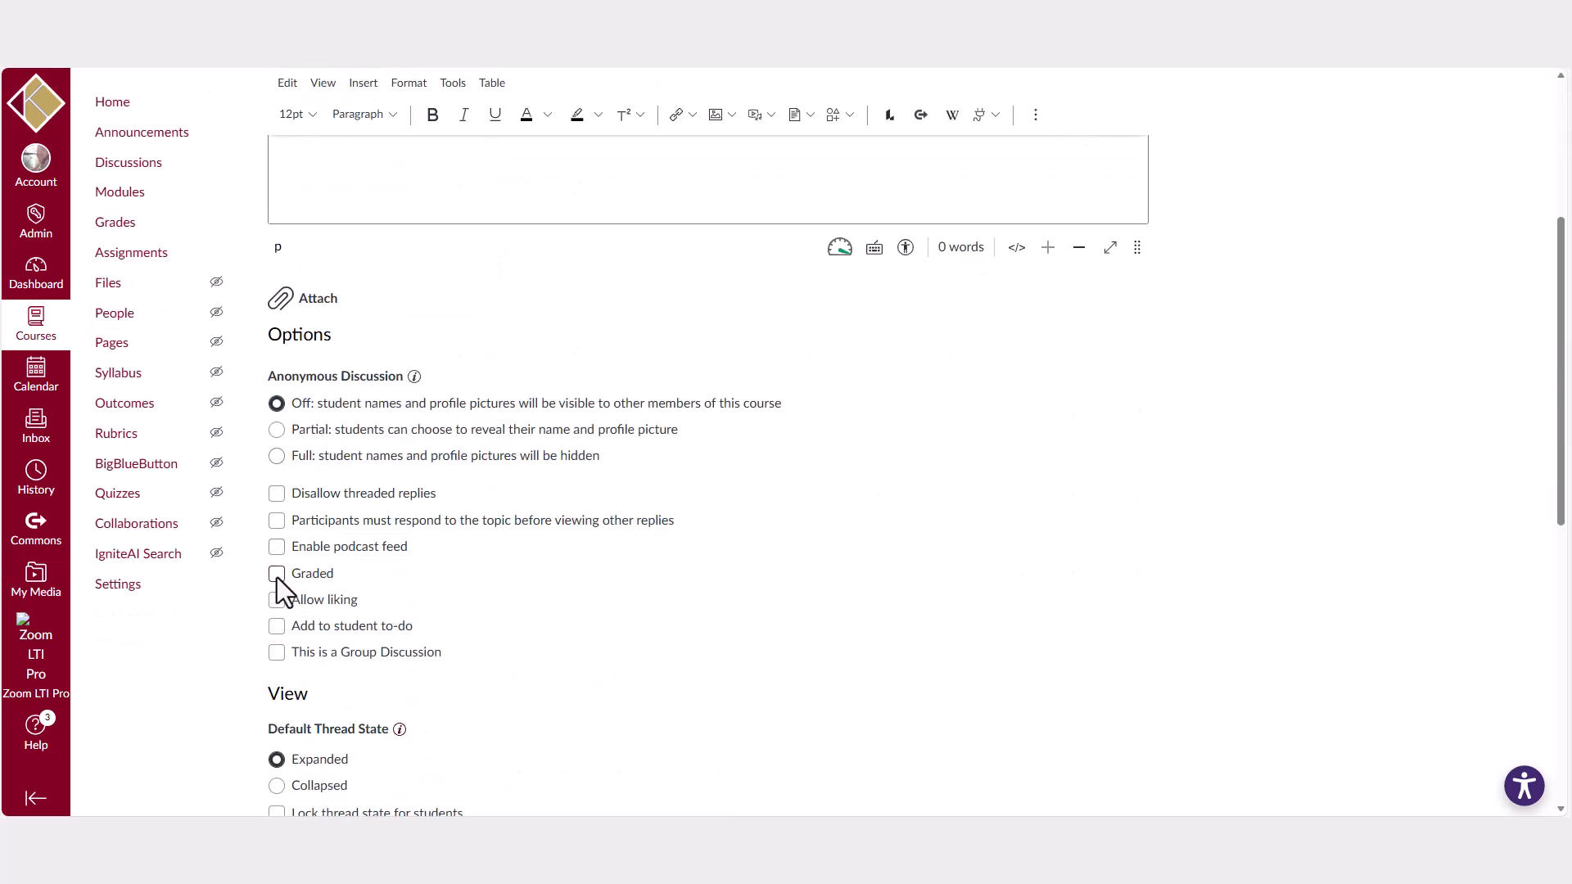
left_click(276, 576)
scroll(526, 573, "down", 6)
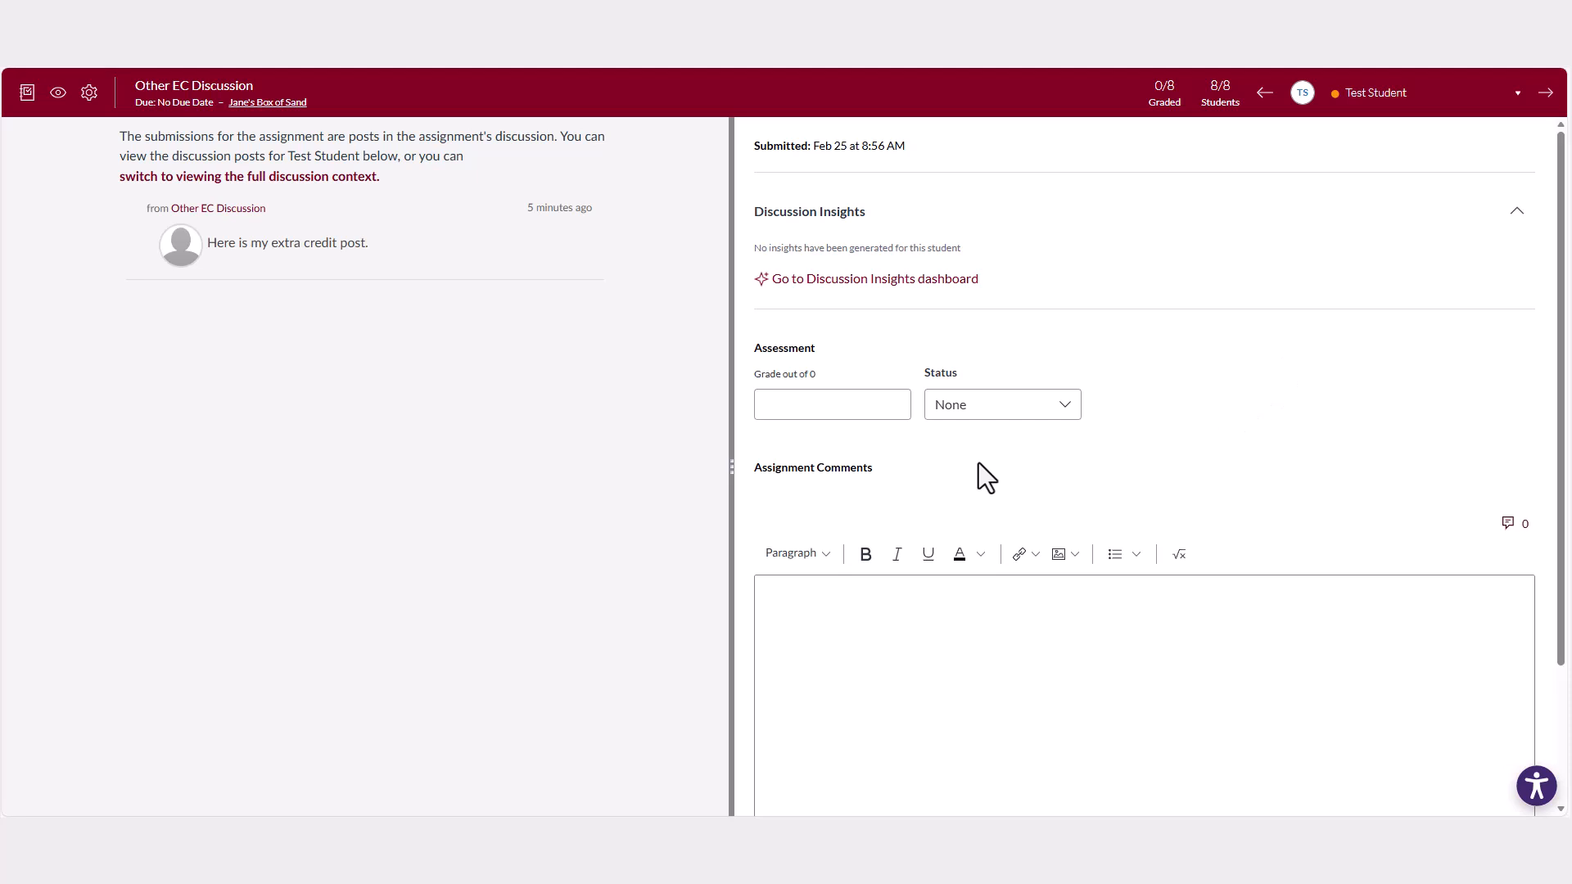
Give the Test Student a grade of 20 for the Other EC Discussion submission
left_click(831, 406)
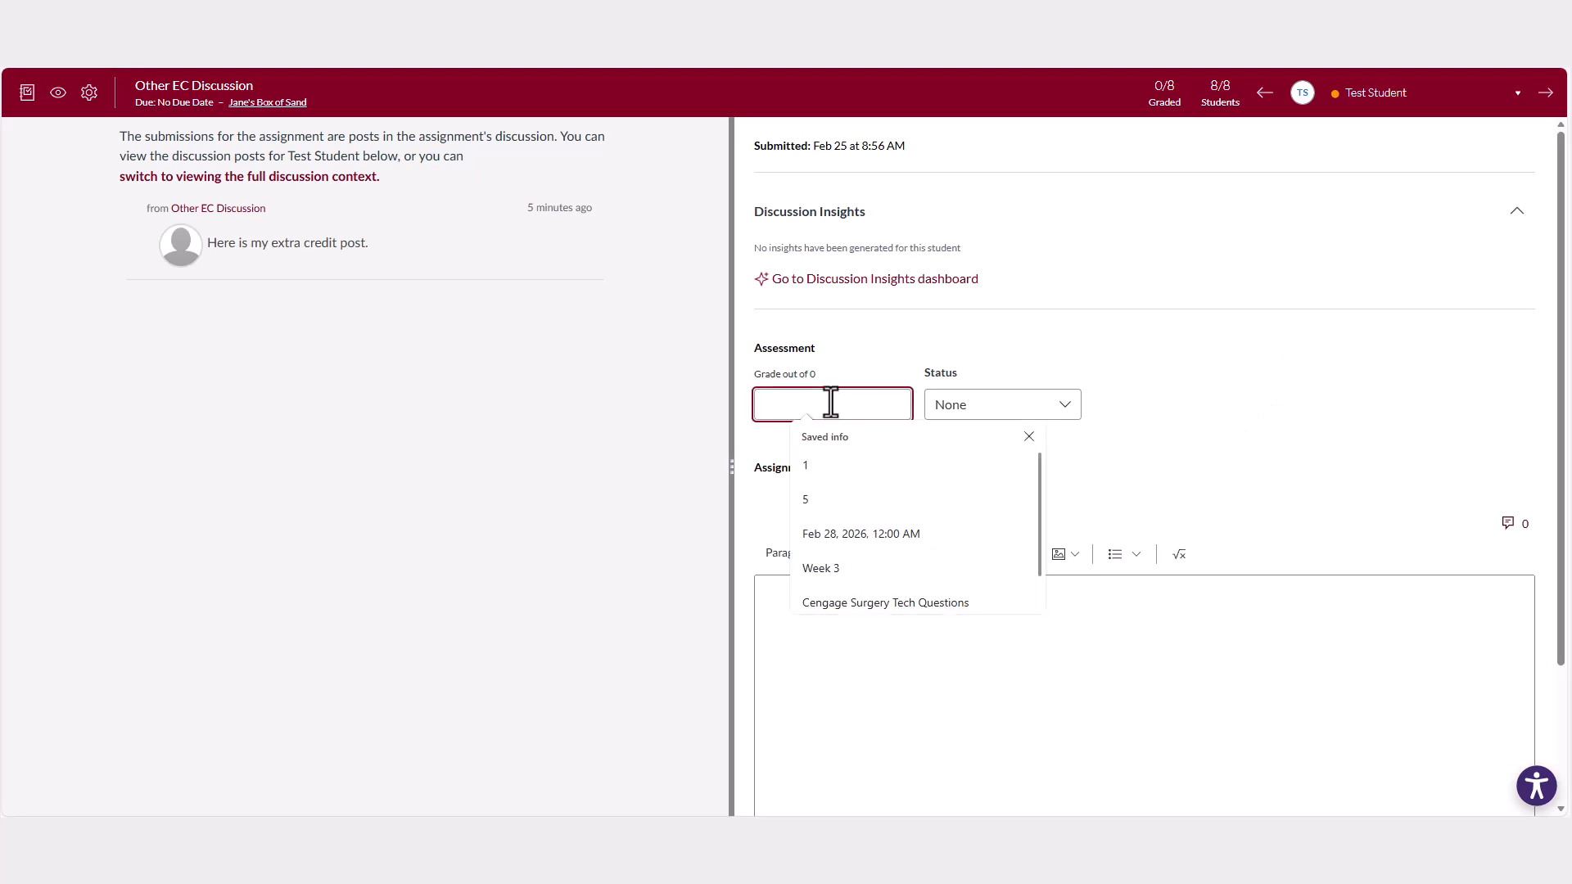
type("20")
left_click(1235, 381)
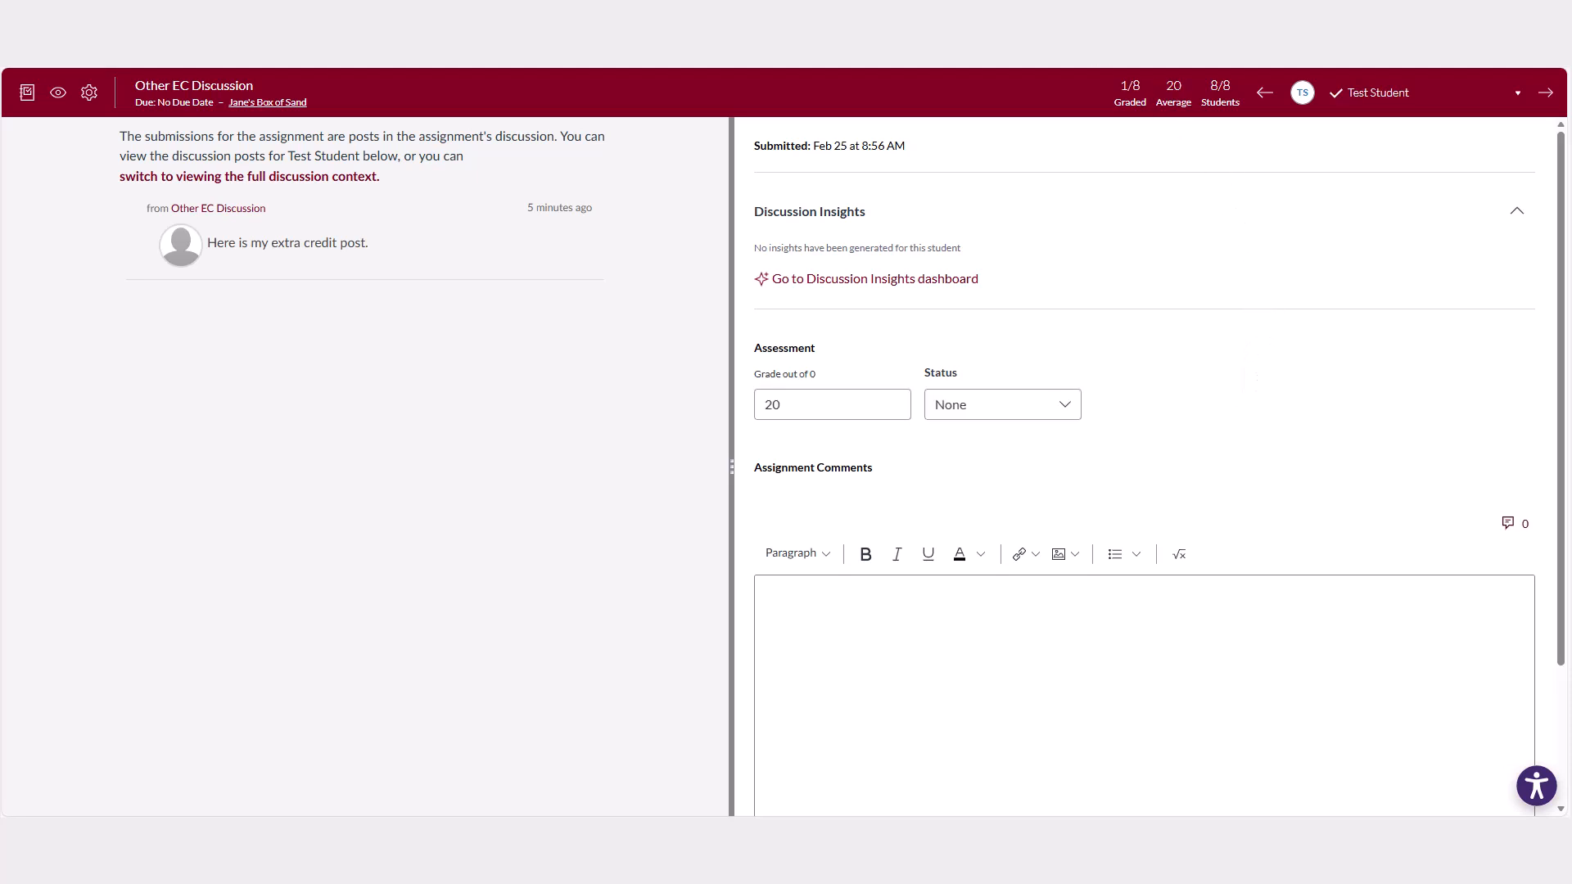
In the gradebook, enter 20 for Extra Credit Sample for the student directly above Test Student and check the effect on the Total column
left_click(900, 28)
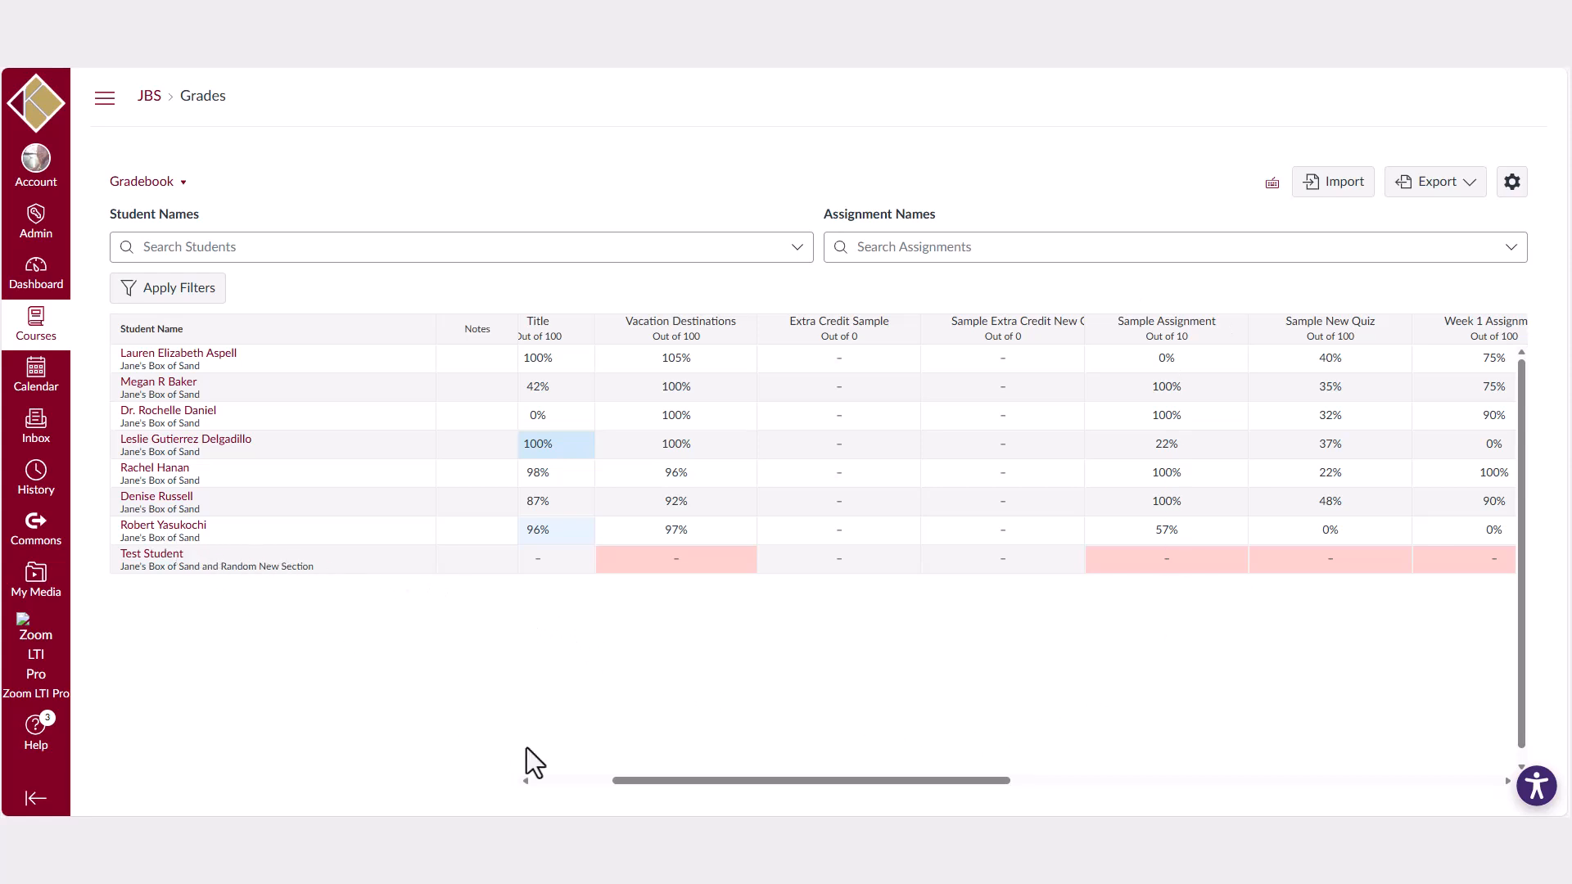
left_click_drag(624, 782, 1228, 803)
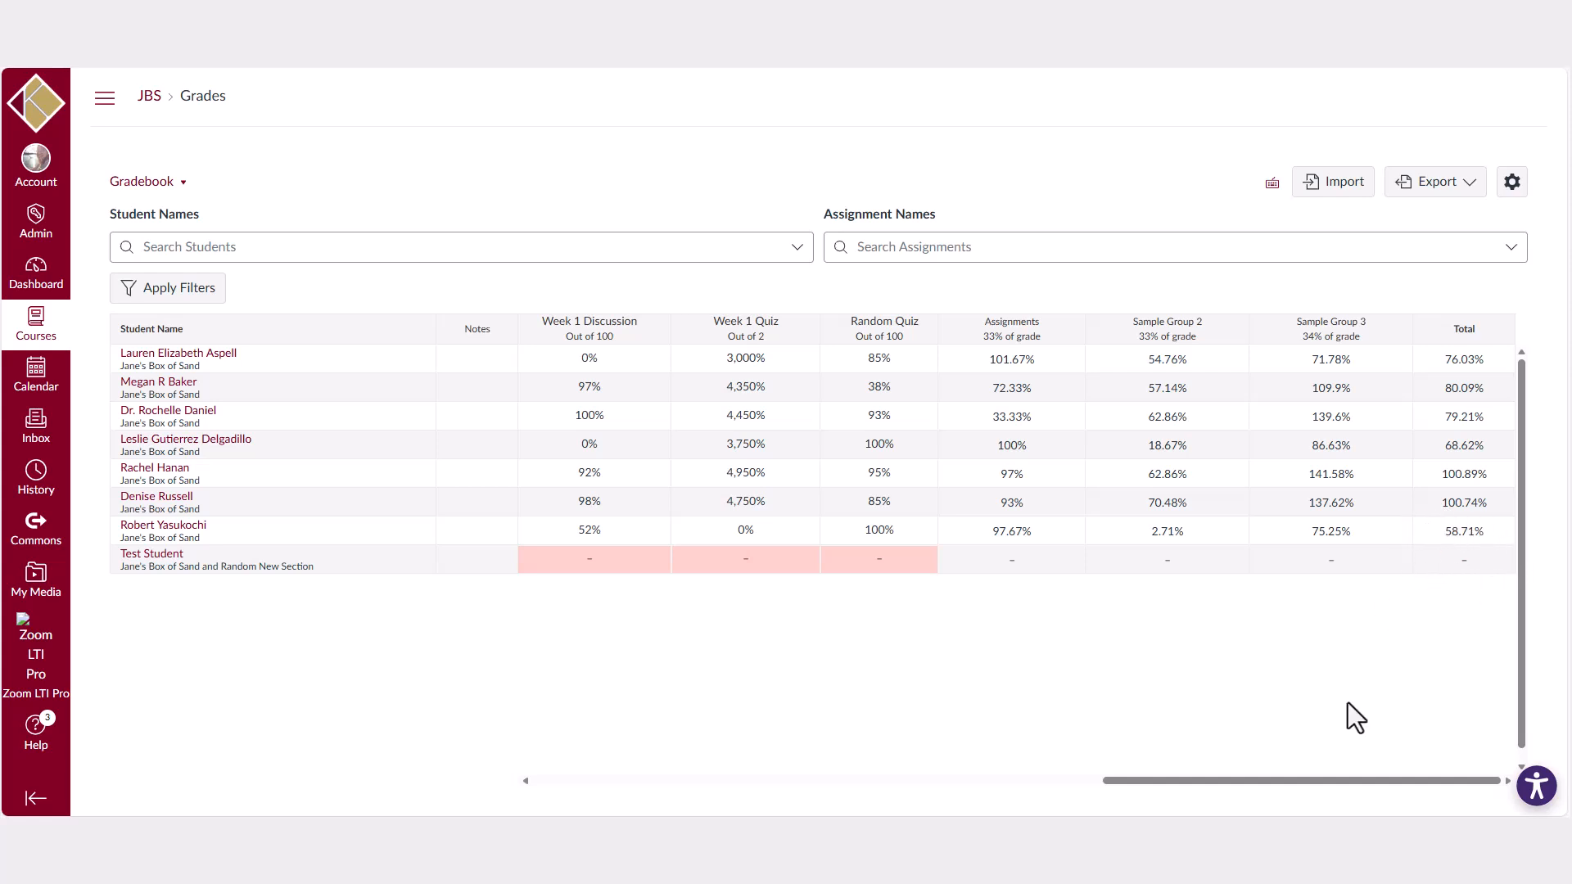
left_click_drag(1339, 782, 837, 783)
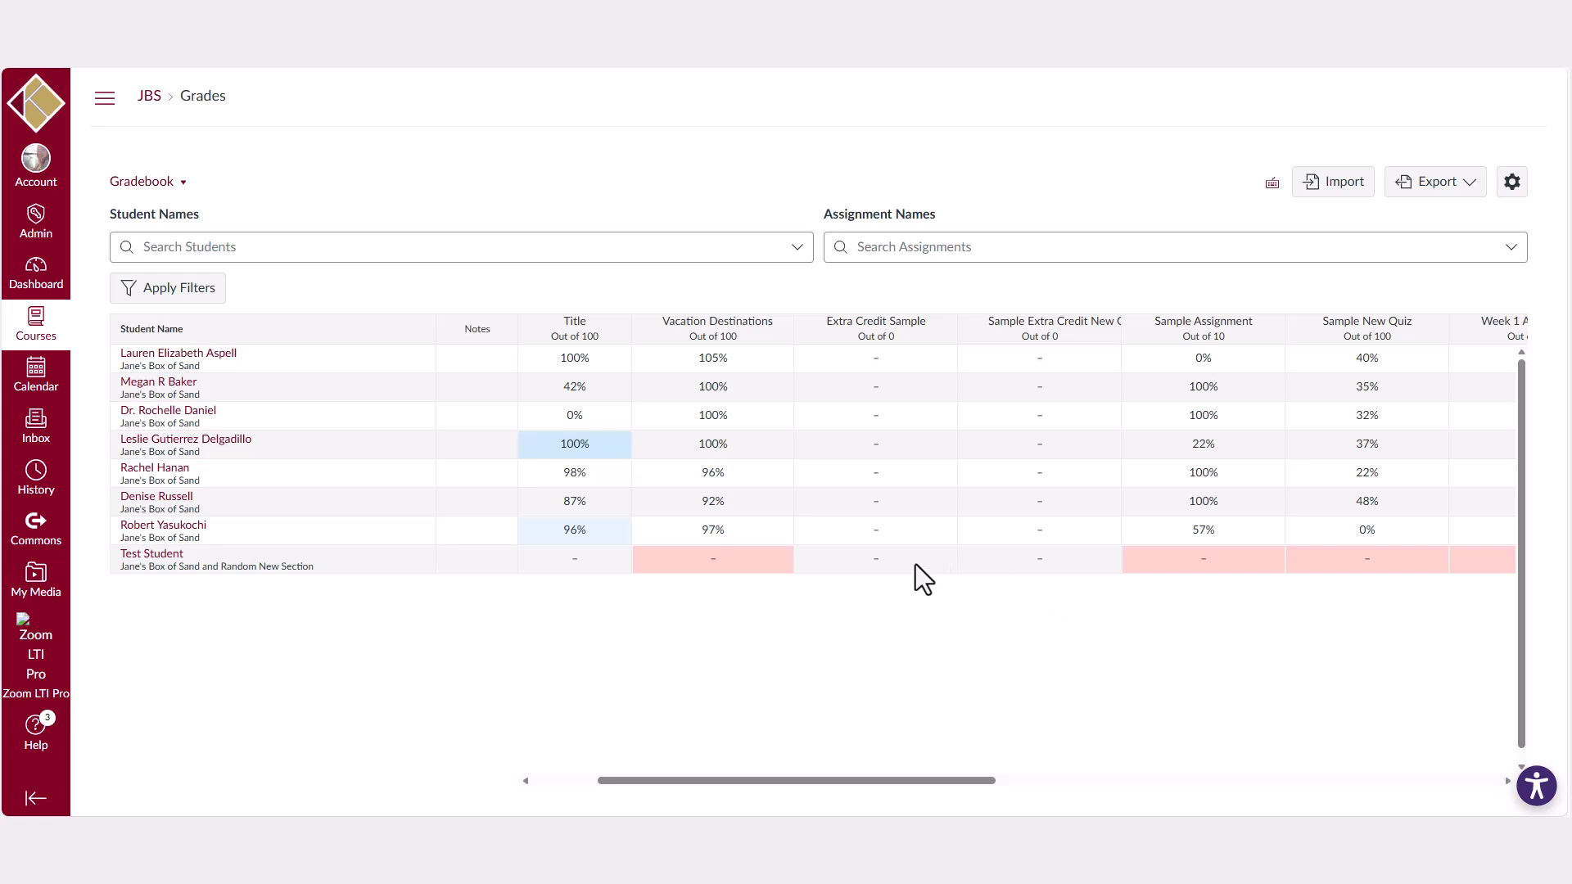
left_click(871, 561)
left_click(873, 531)
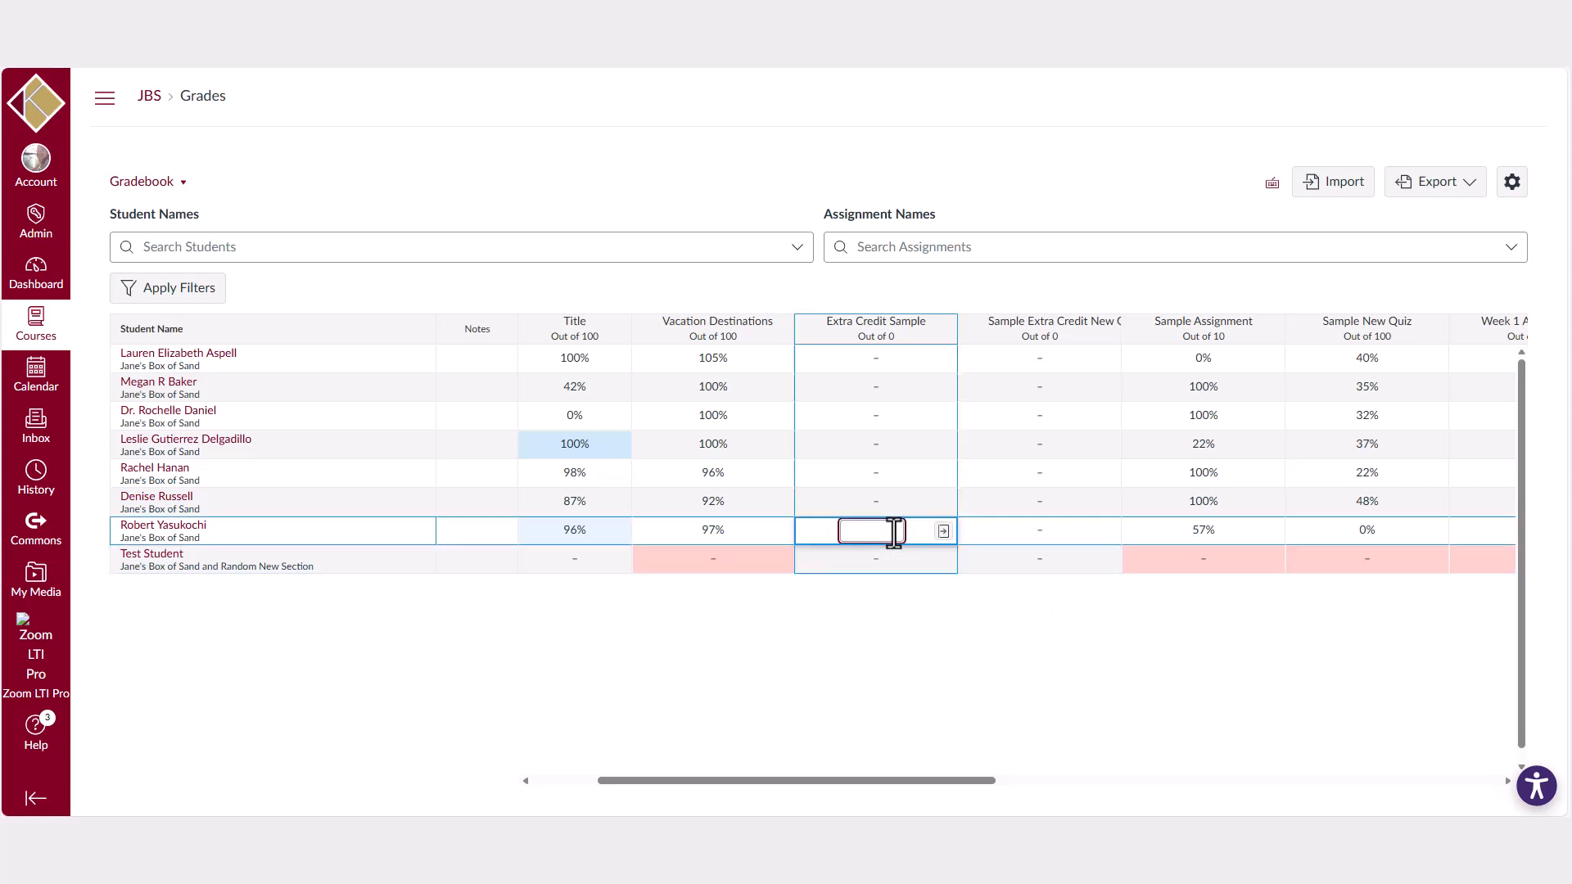
type("20")
left_click(981, 671)
left_click_drag(928, 788, 1492, 744)
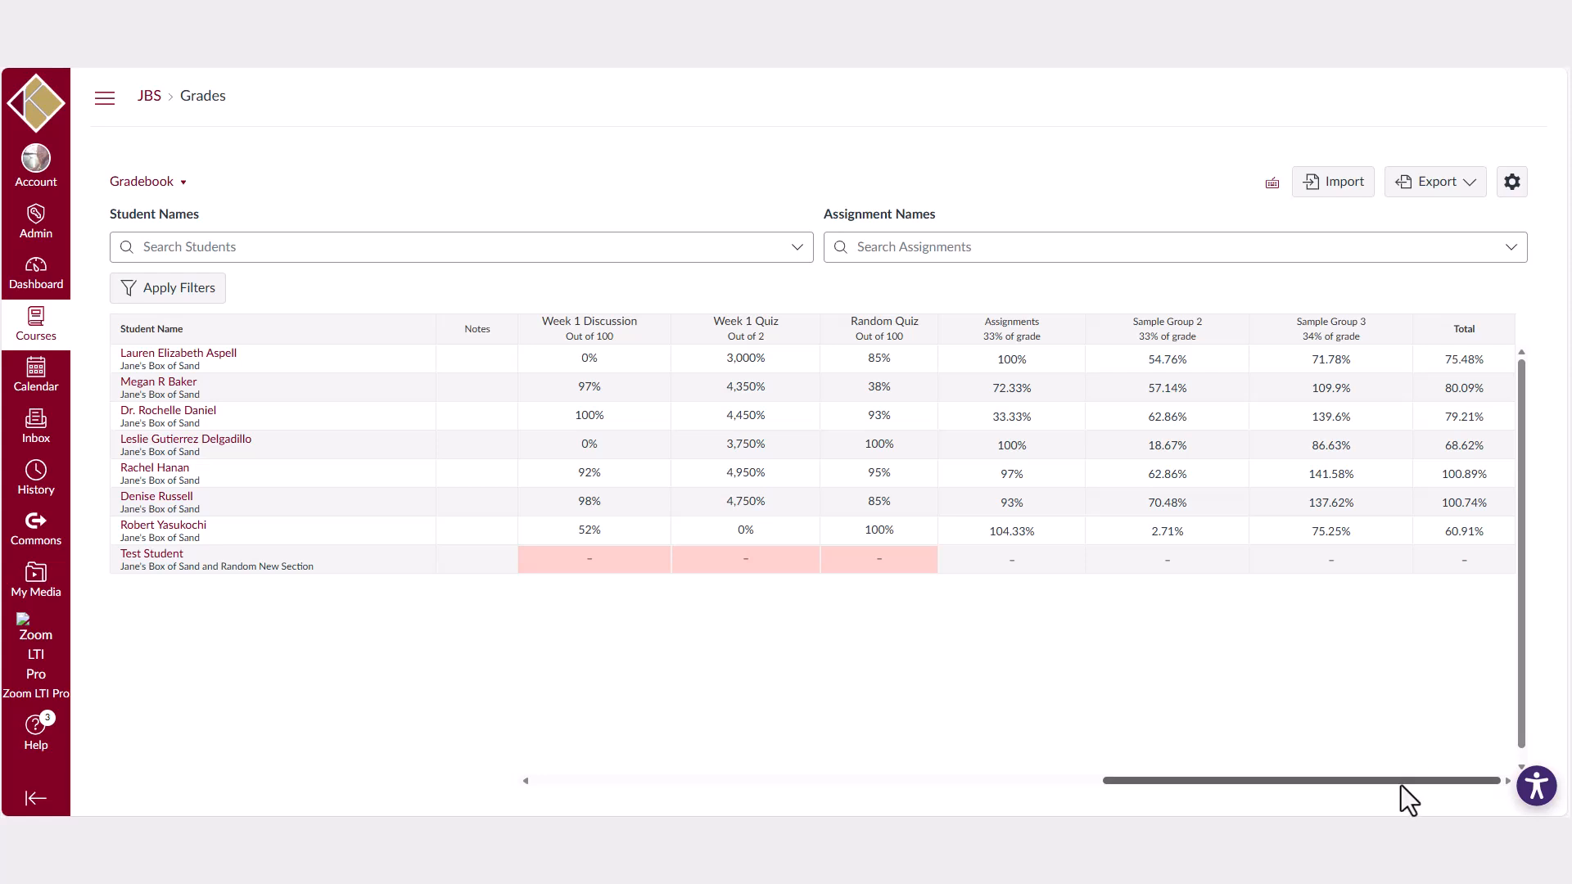
Enter an extra-credit score above 100% for the first listed student in the Vacation Destinations column
left_click_drag(1402, 784, 832, 810)
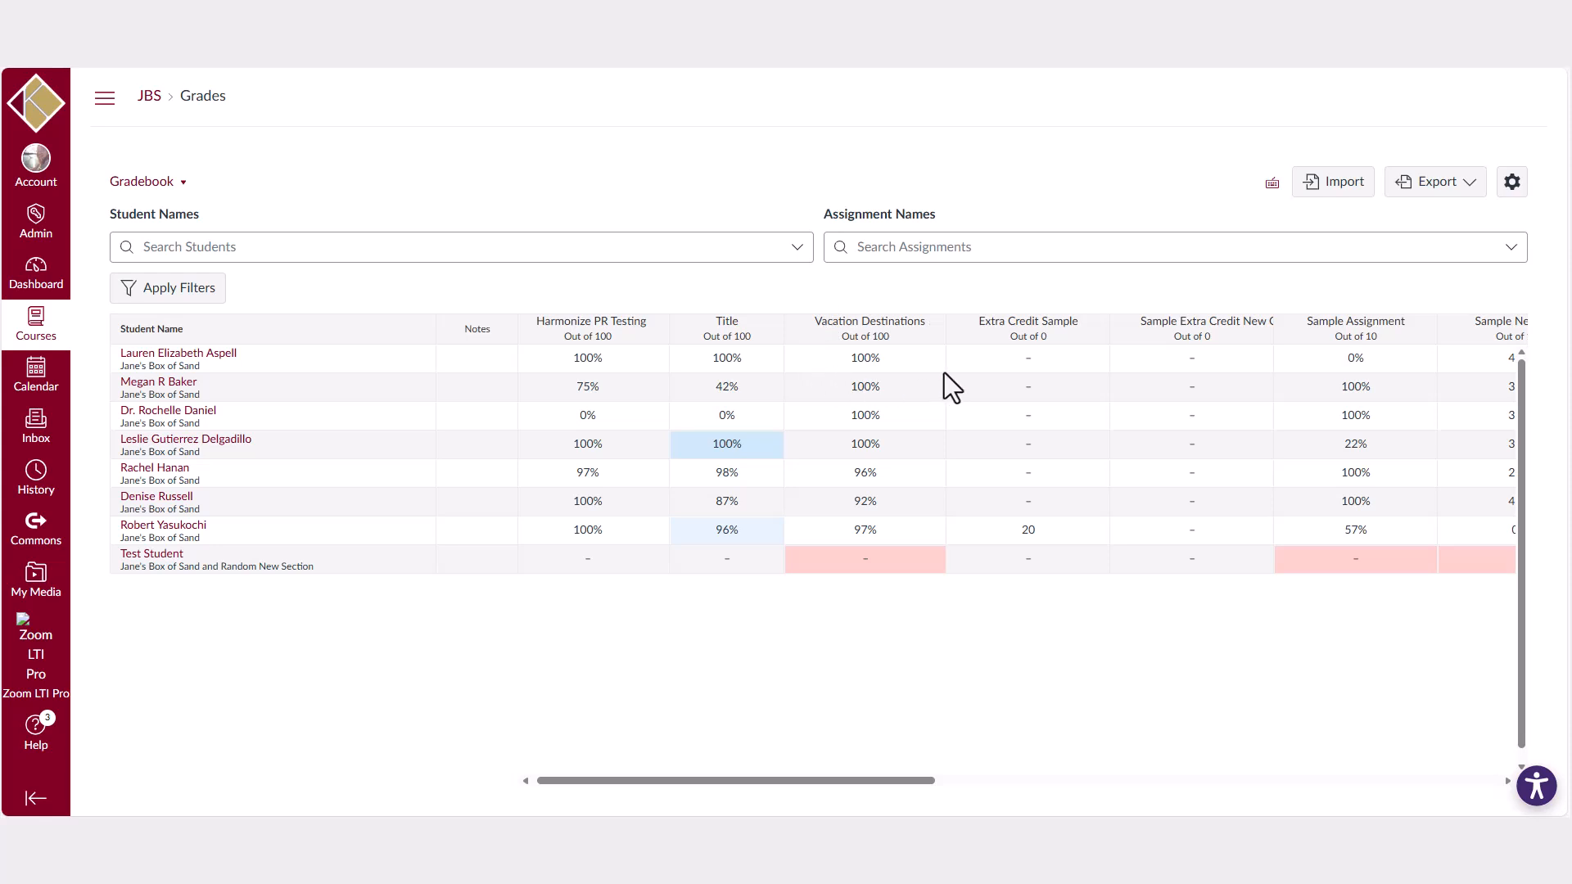
left_click(872, 365)
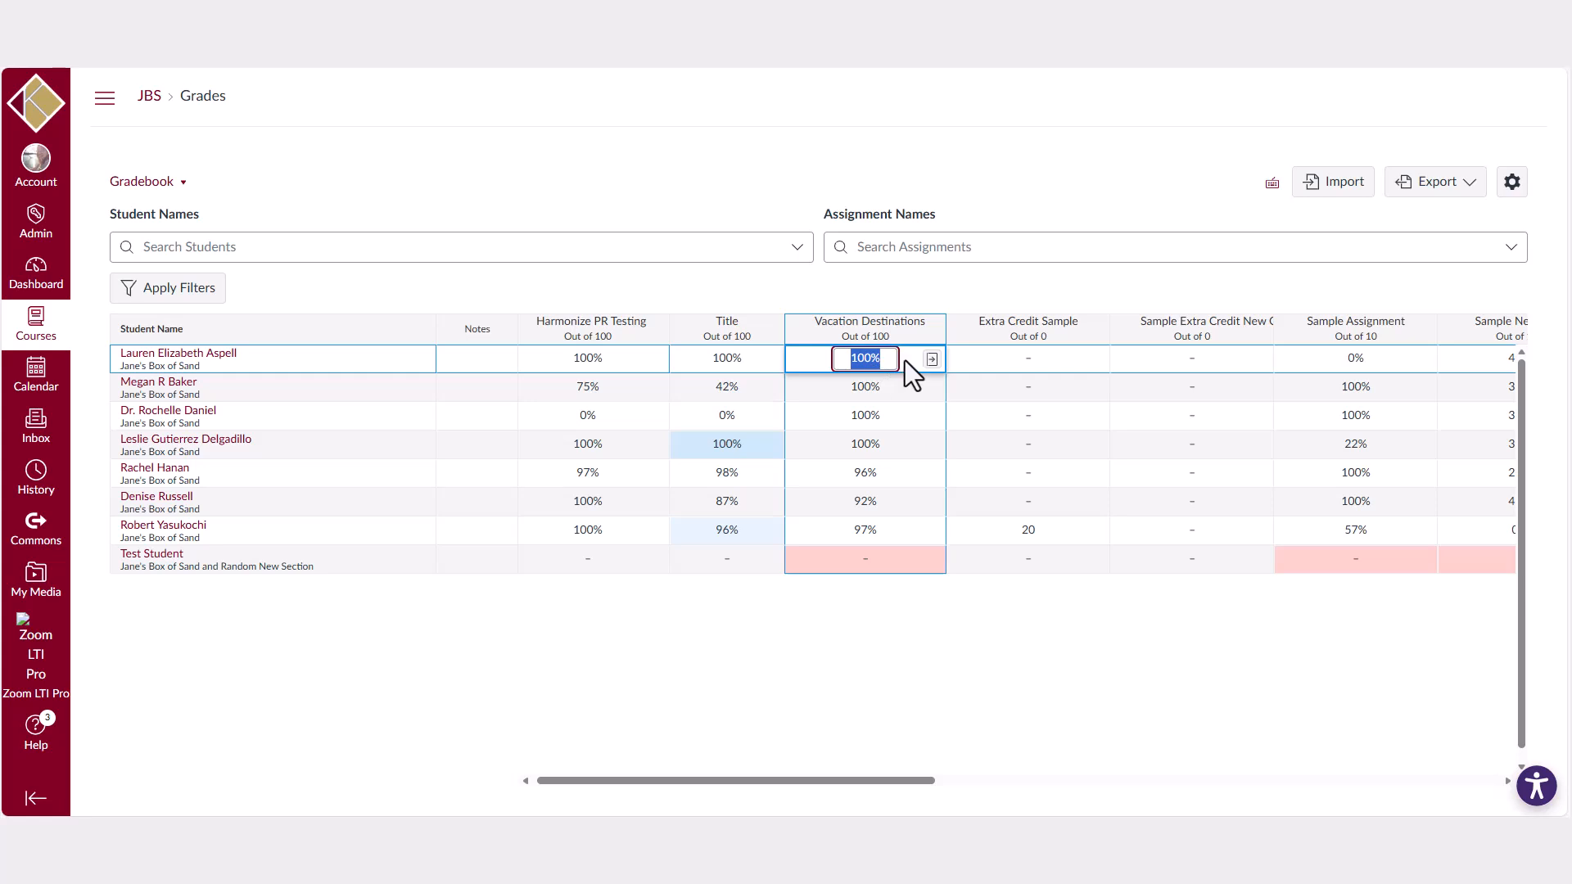
type("1")
left_click(955, 288)
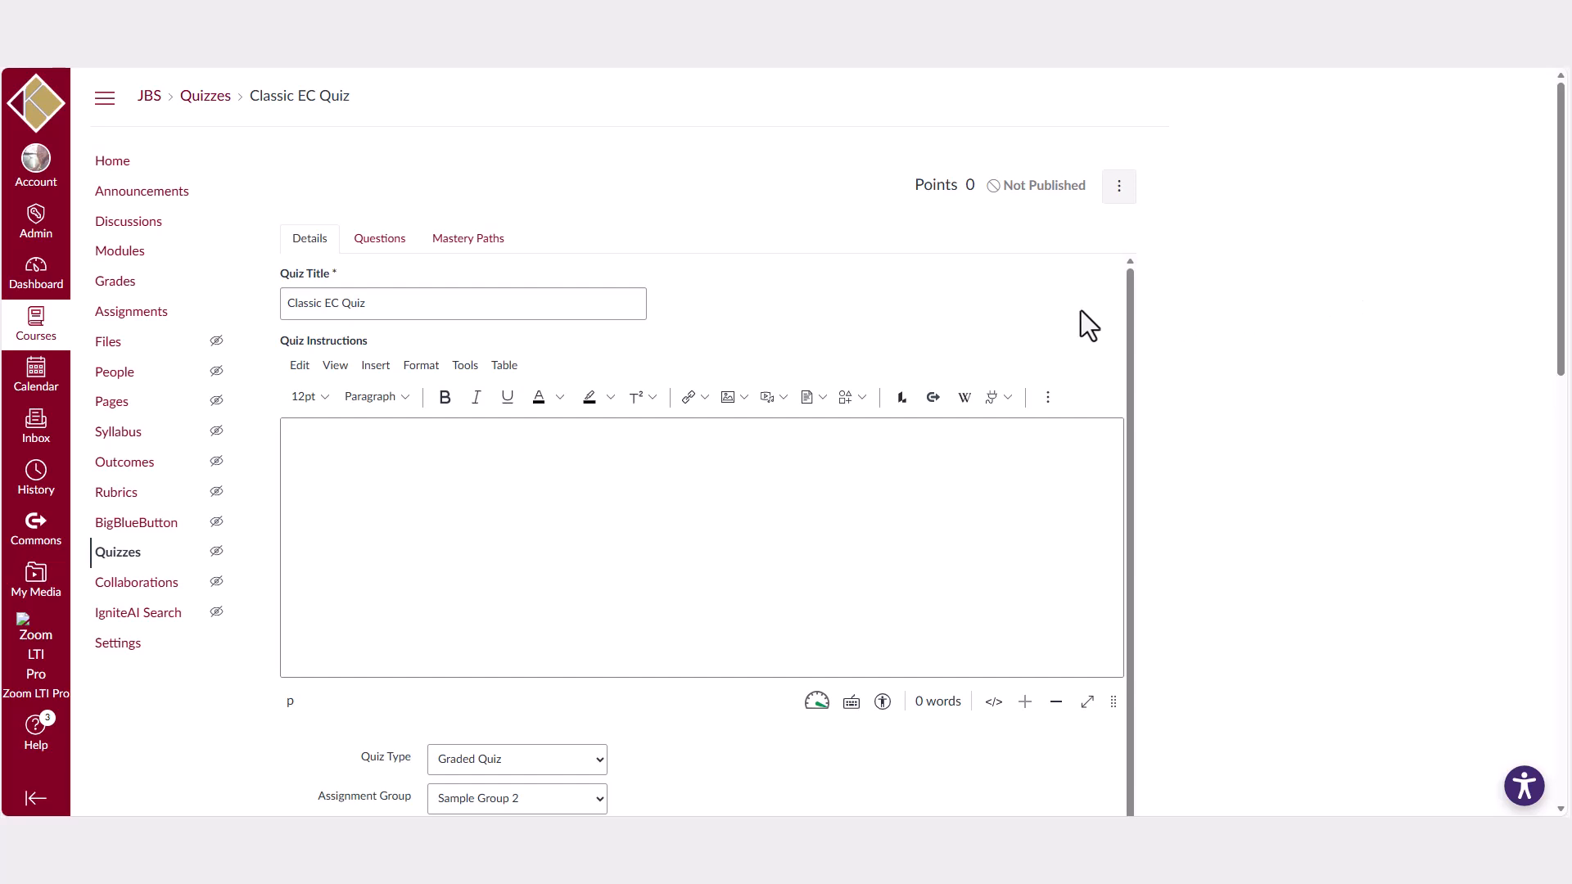
Set the "What is my name?" question in Classic EC Quiz to 0 points, update the question and save the quiz
scroll(1085, 319, "down", 4)
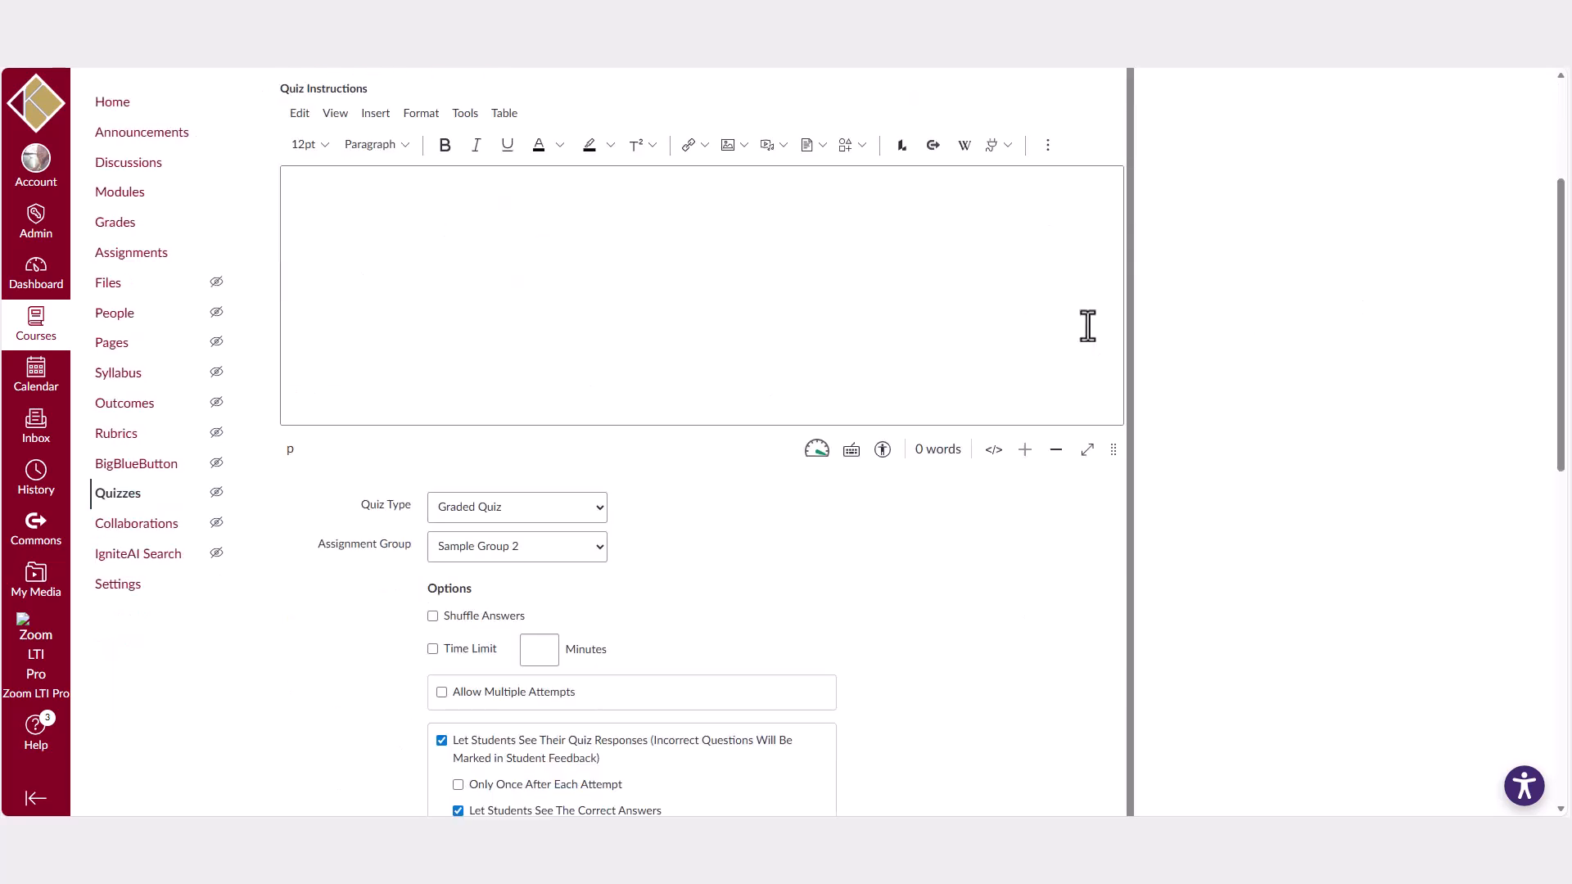
scroll(1087, 326, "down", 4)
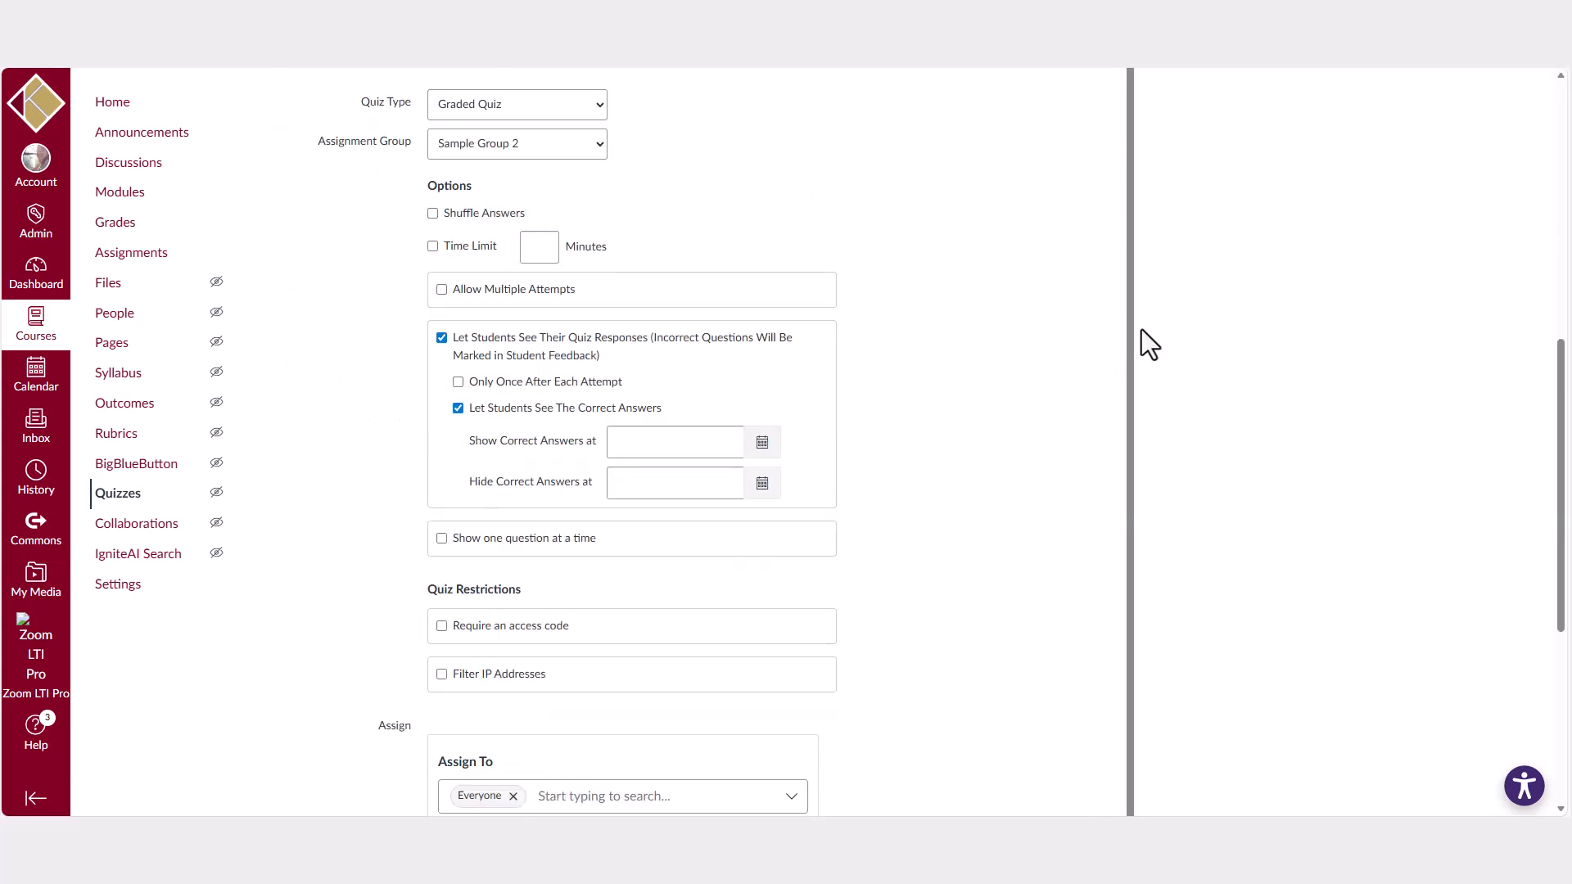
left_click_drag(1561, 360, 1512, 100)
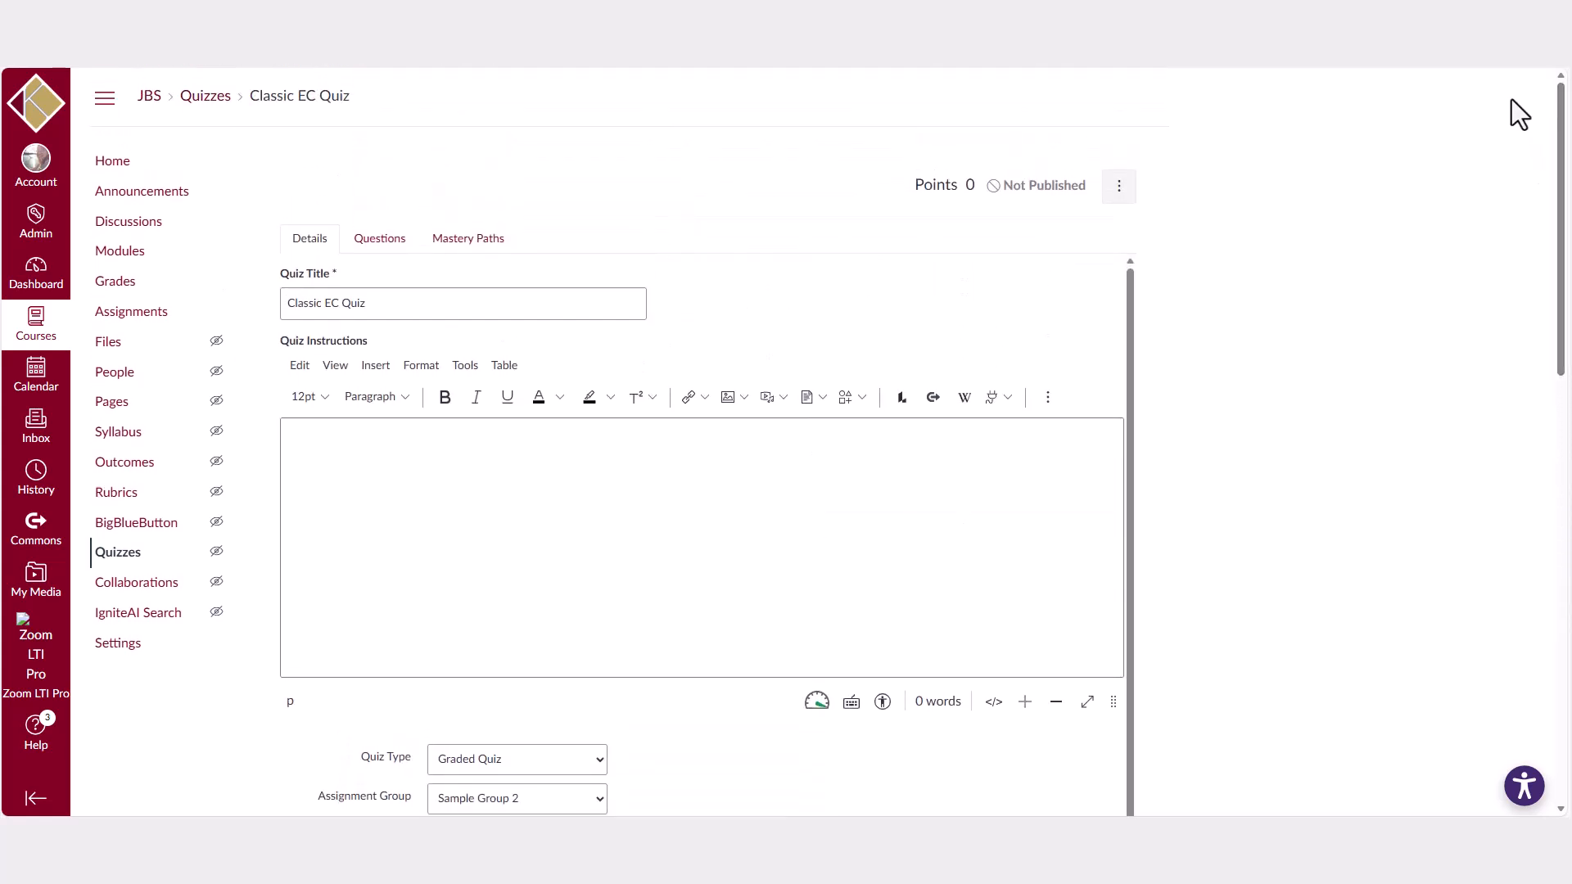
left_click(381, 244)
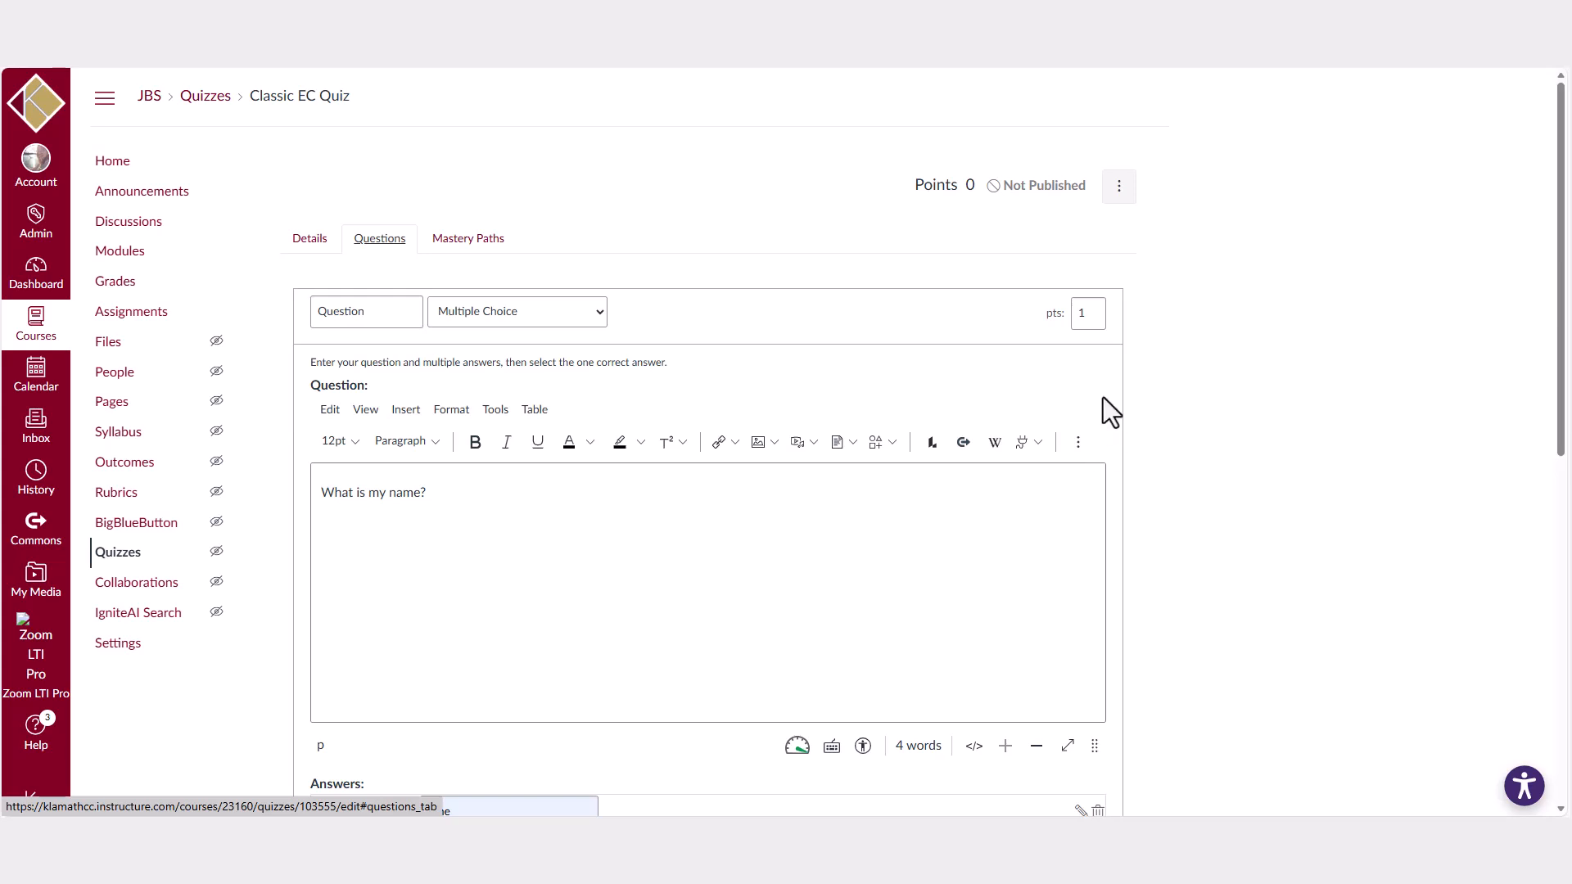
double_click(1079, 315)
type("0")
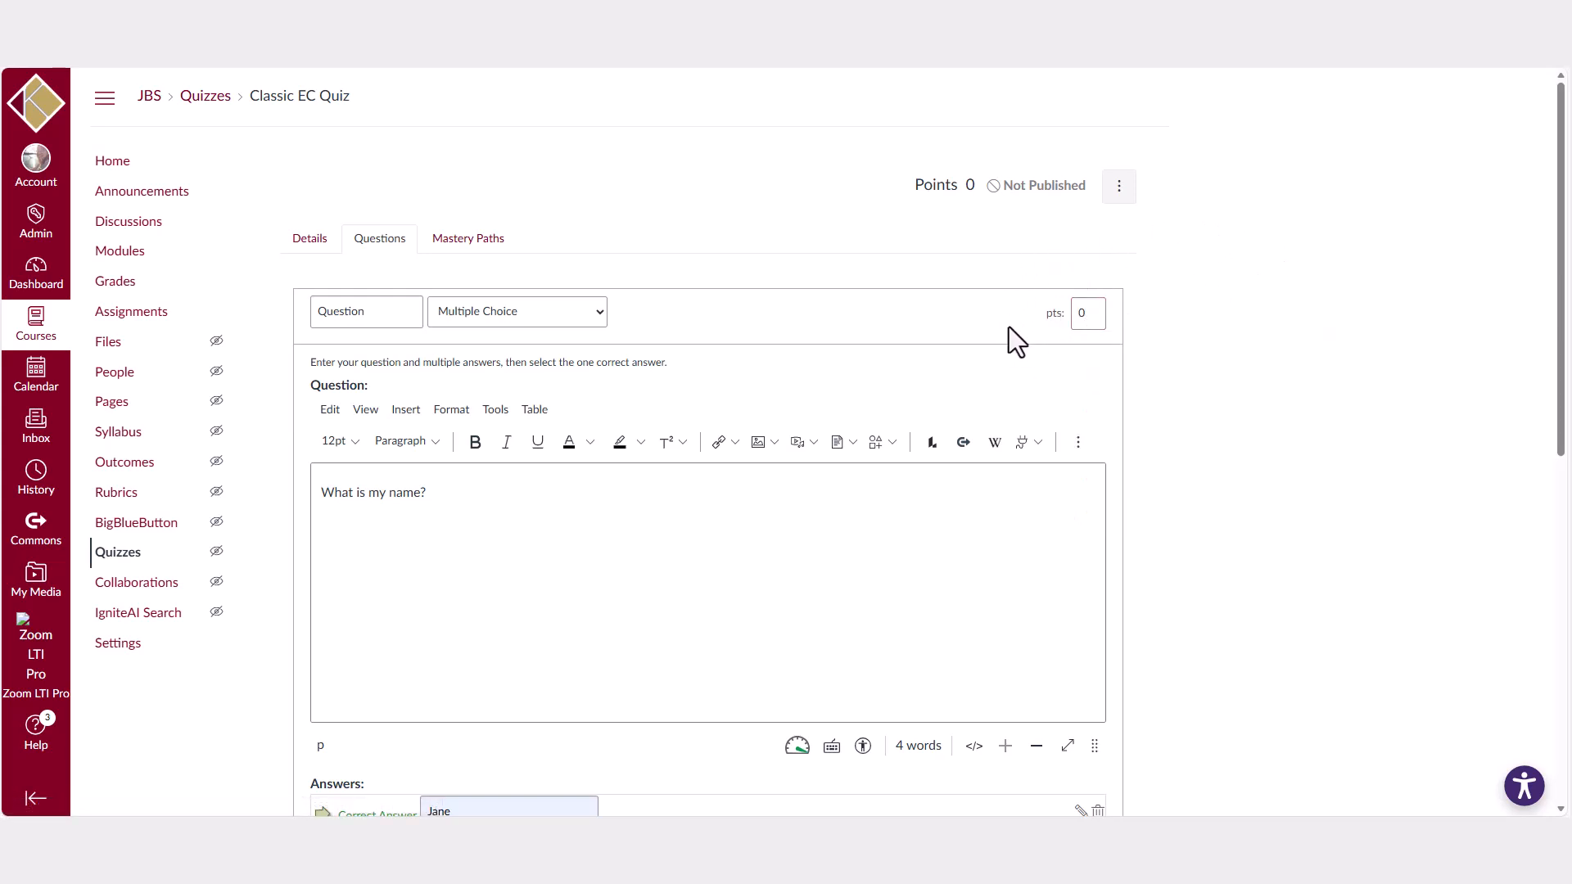
scroll(1186, 327, "down", 8)
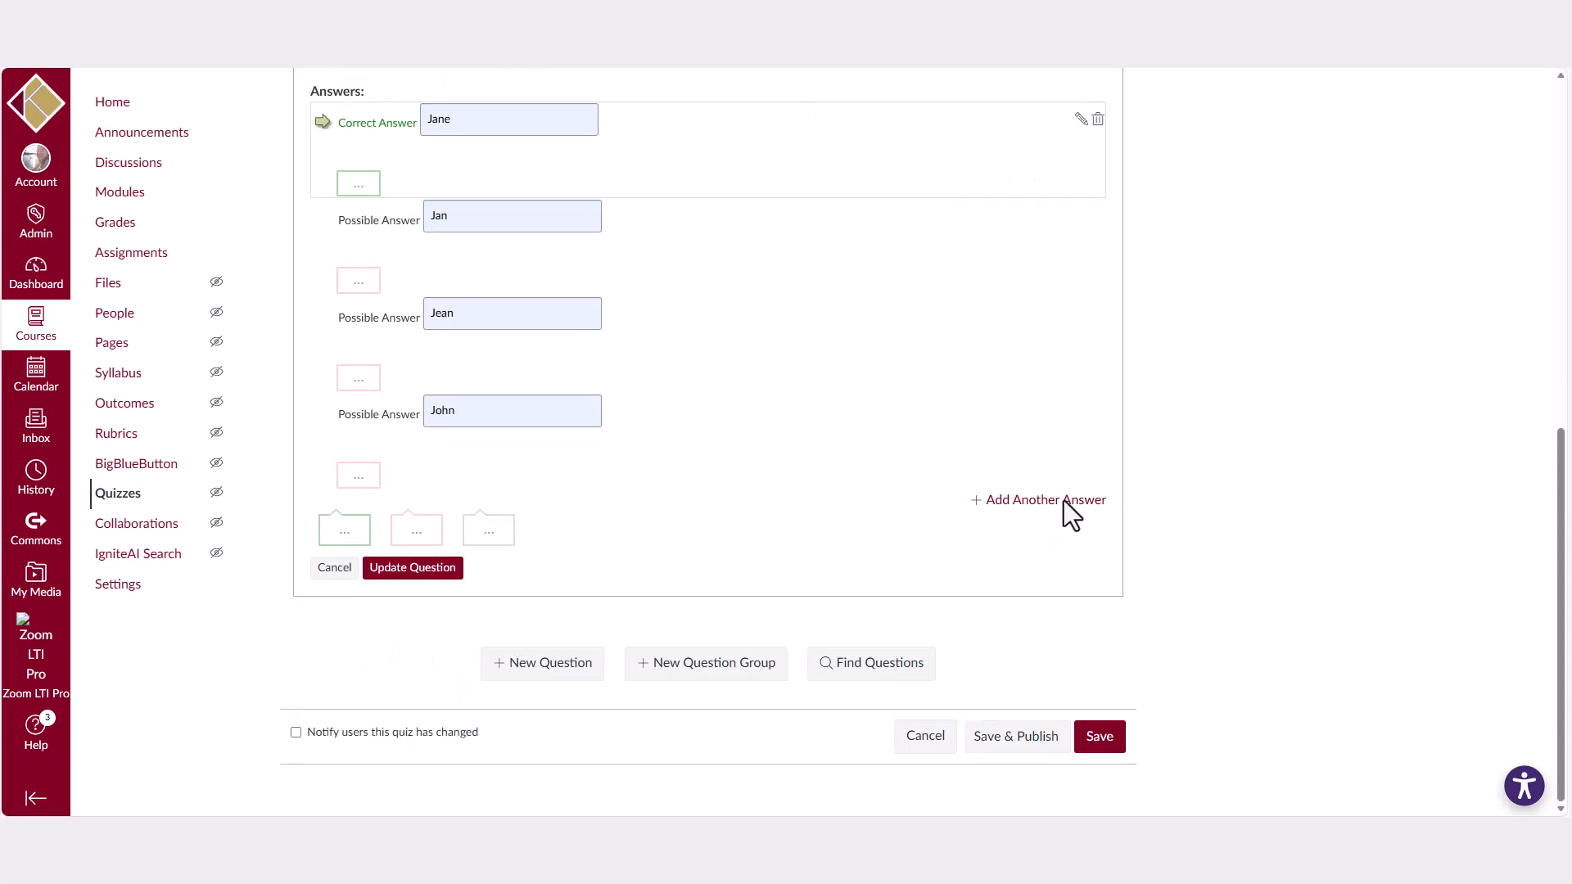
left_click(377, 574)
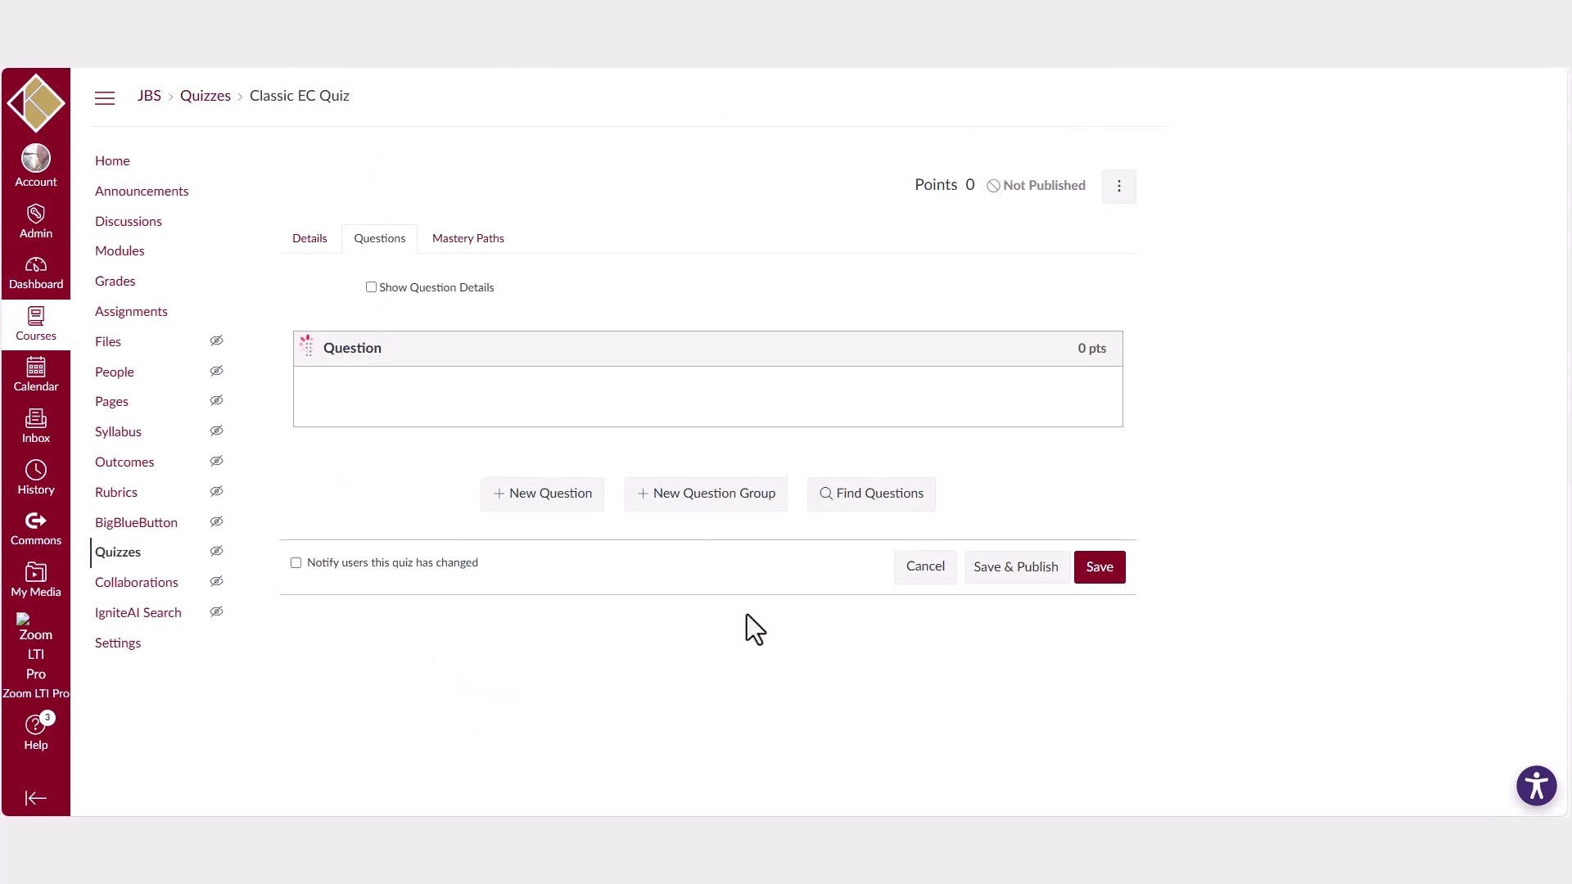
left_click(1102, 583)
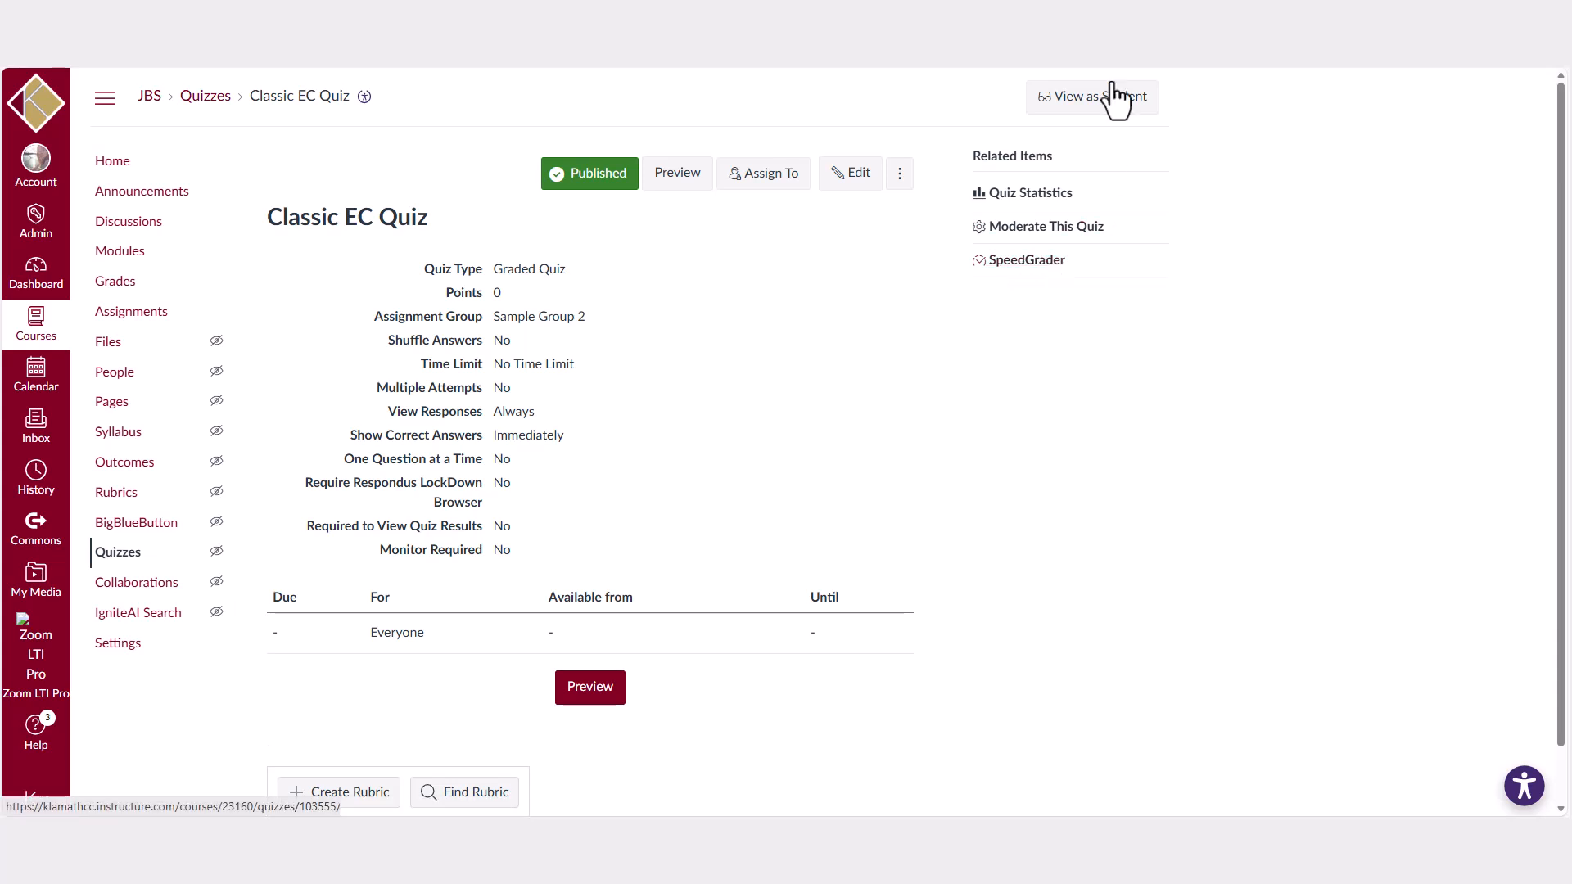
Open Classic EC Quiz in SpeedGrader, give the Test Student 5 fudge points and update the scores
left_click(1027, 260)
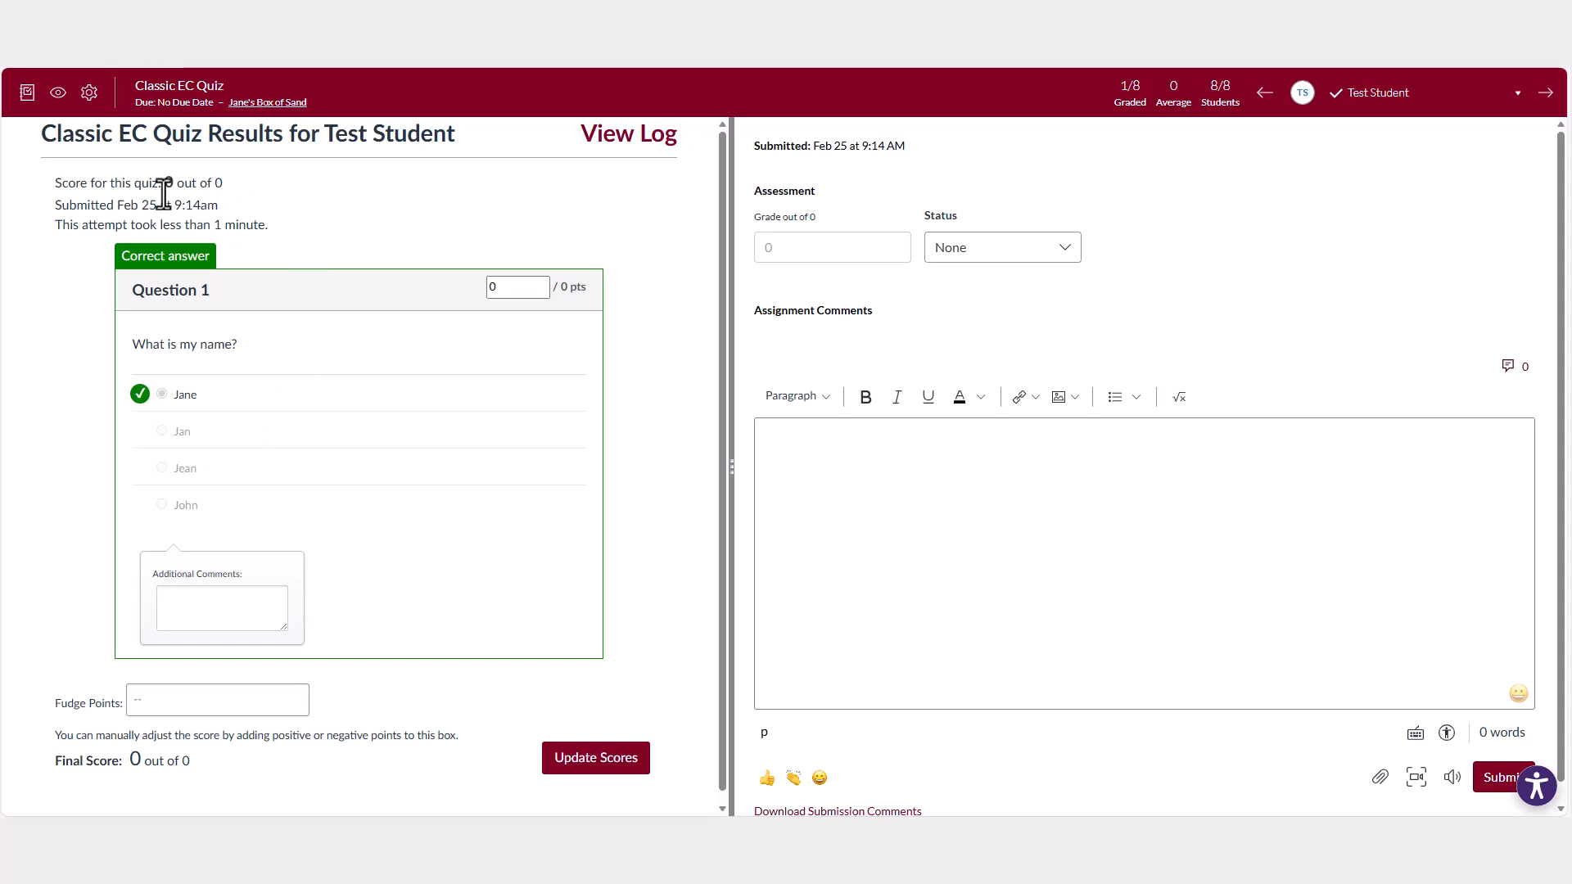
left_click(512, 293)
left_click(218, 700)
type("5")
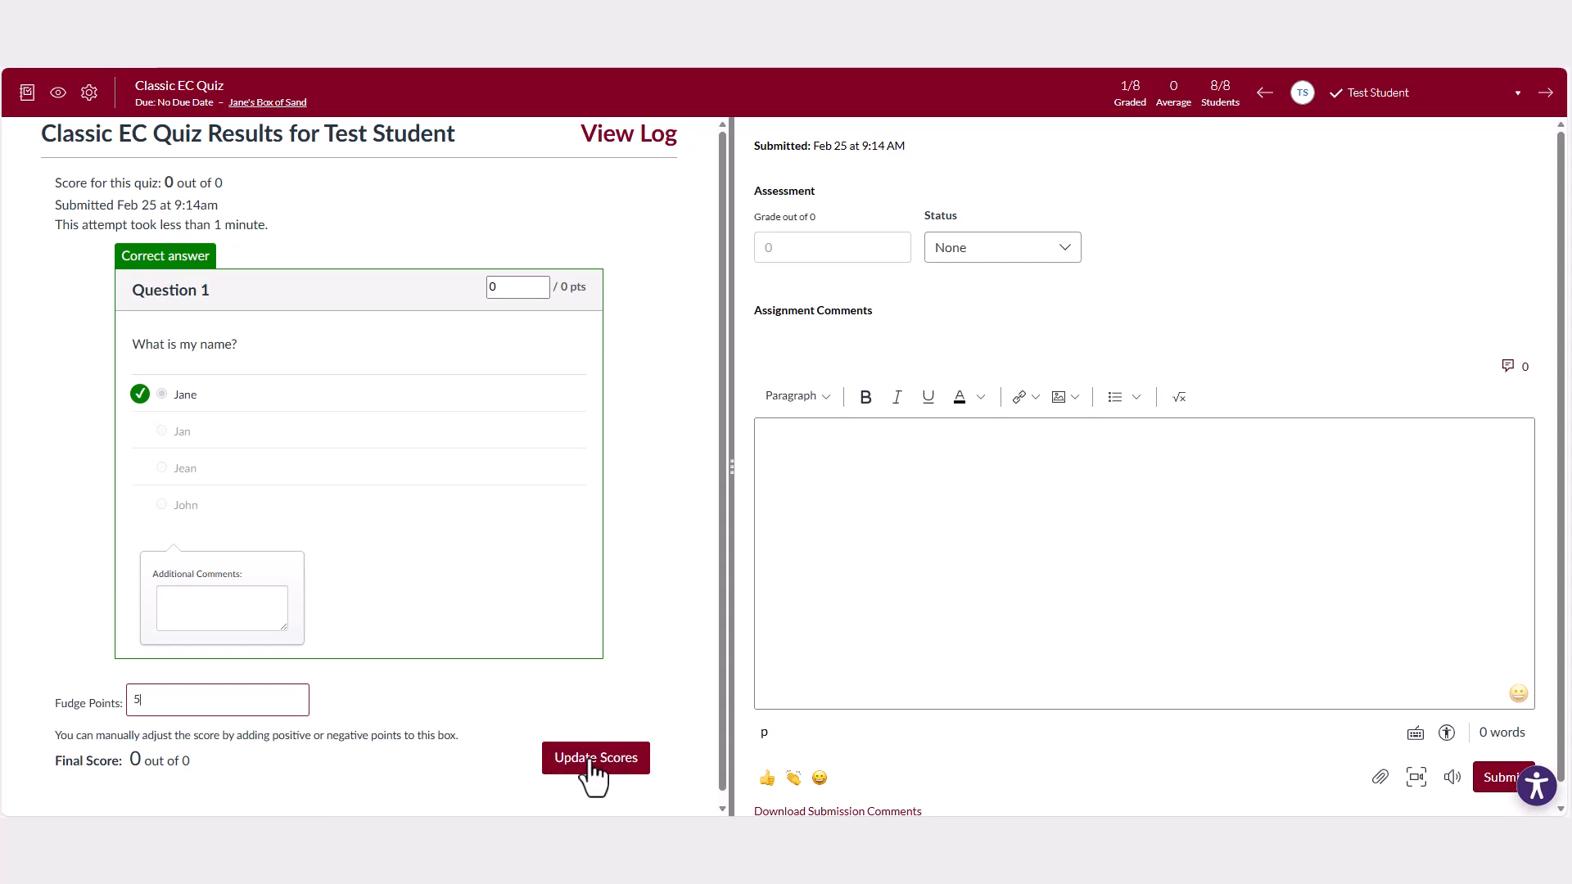
left_click(616, 773)
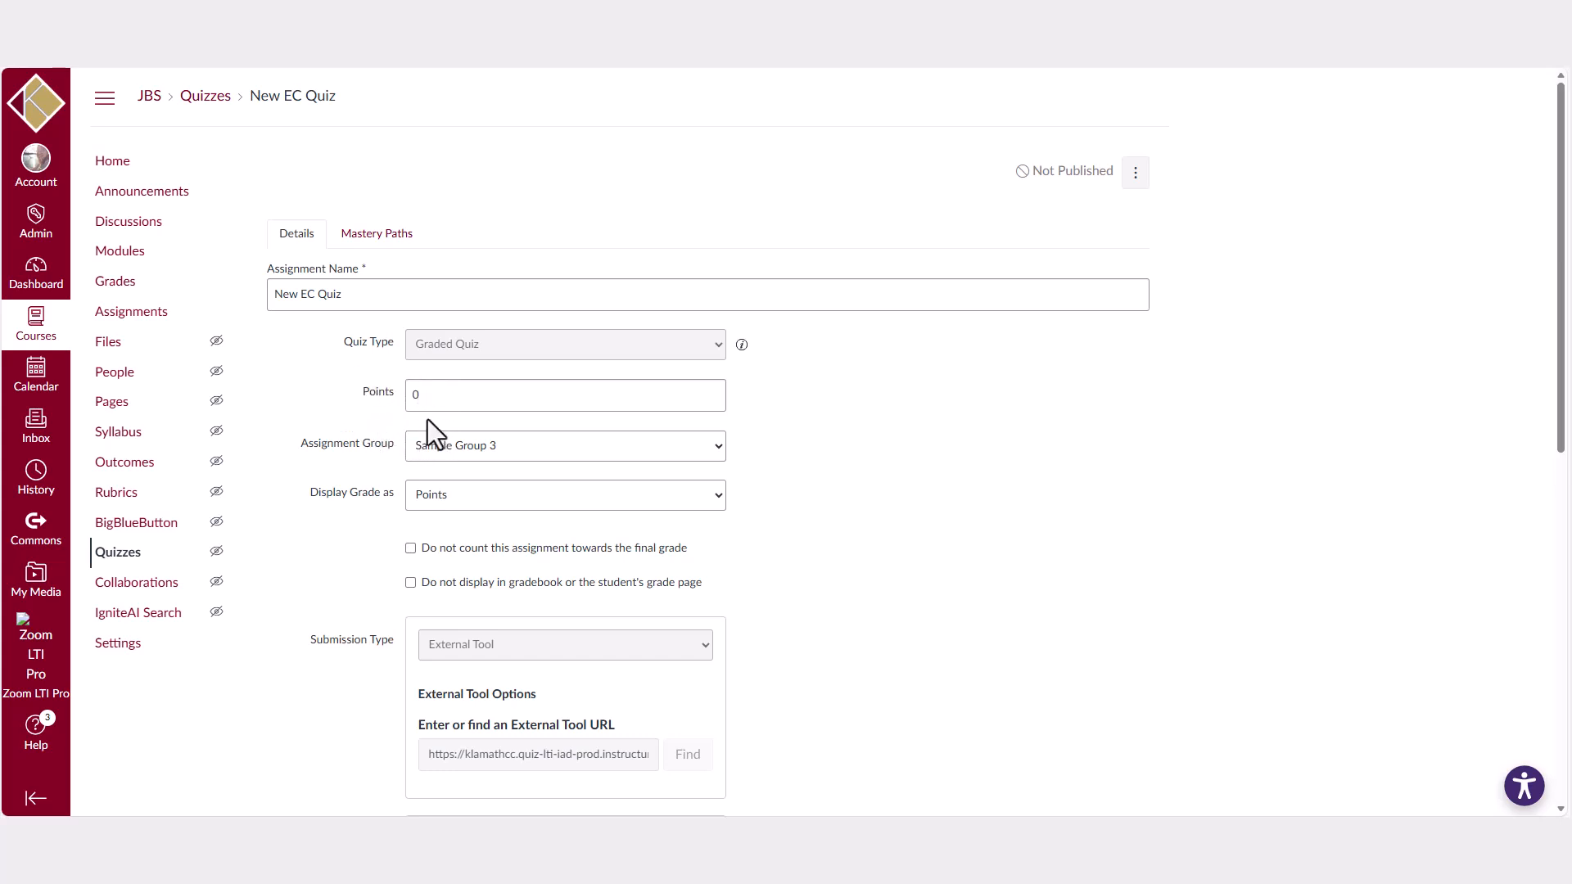
Build New EC Quiz and set its "What is my name?" multiple-choice question to 5 points
scroll(956, 470, "down", 7)
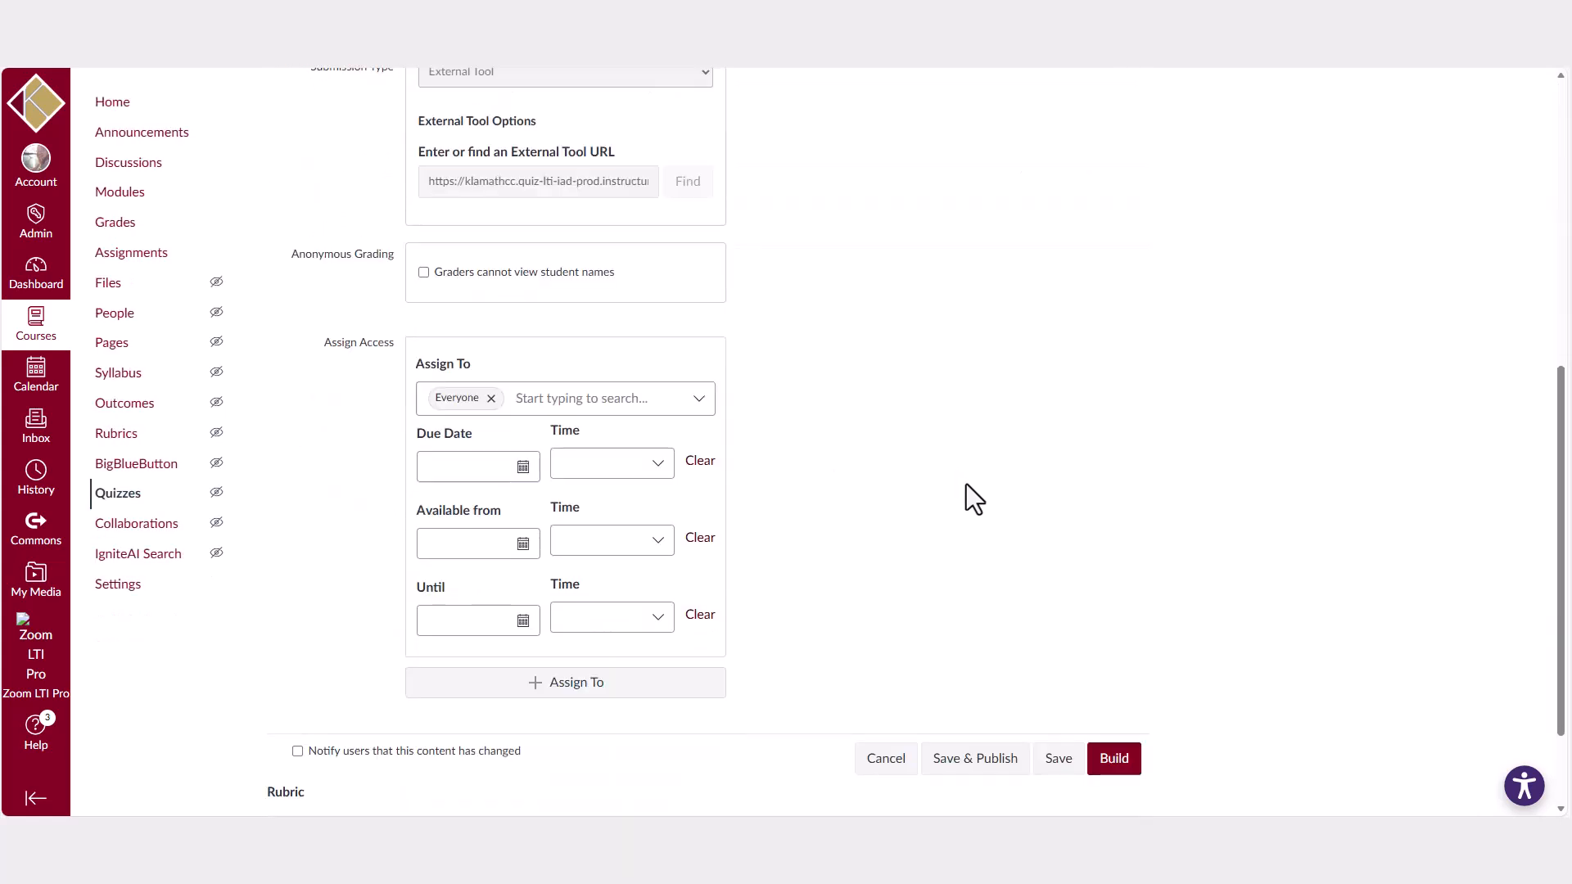
scroll(966, 484, "down", 1)
left_click(1121, 683)
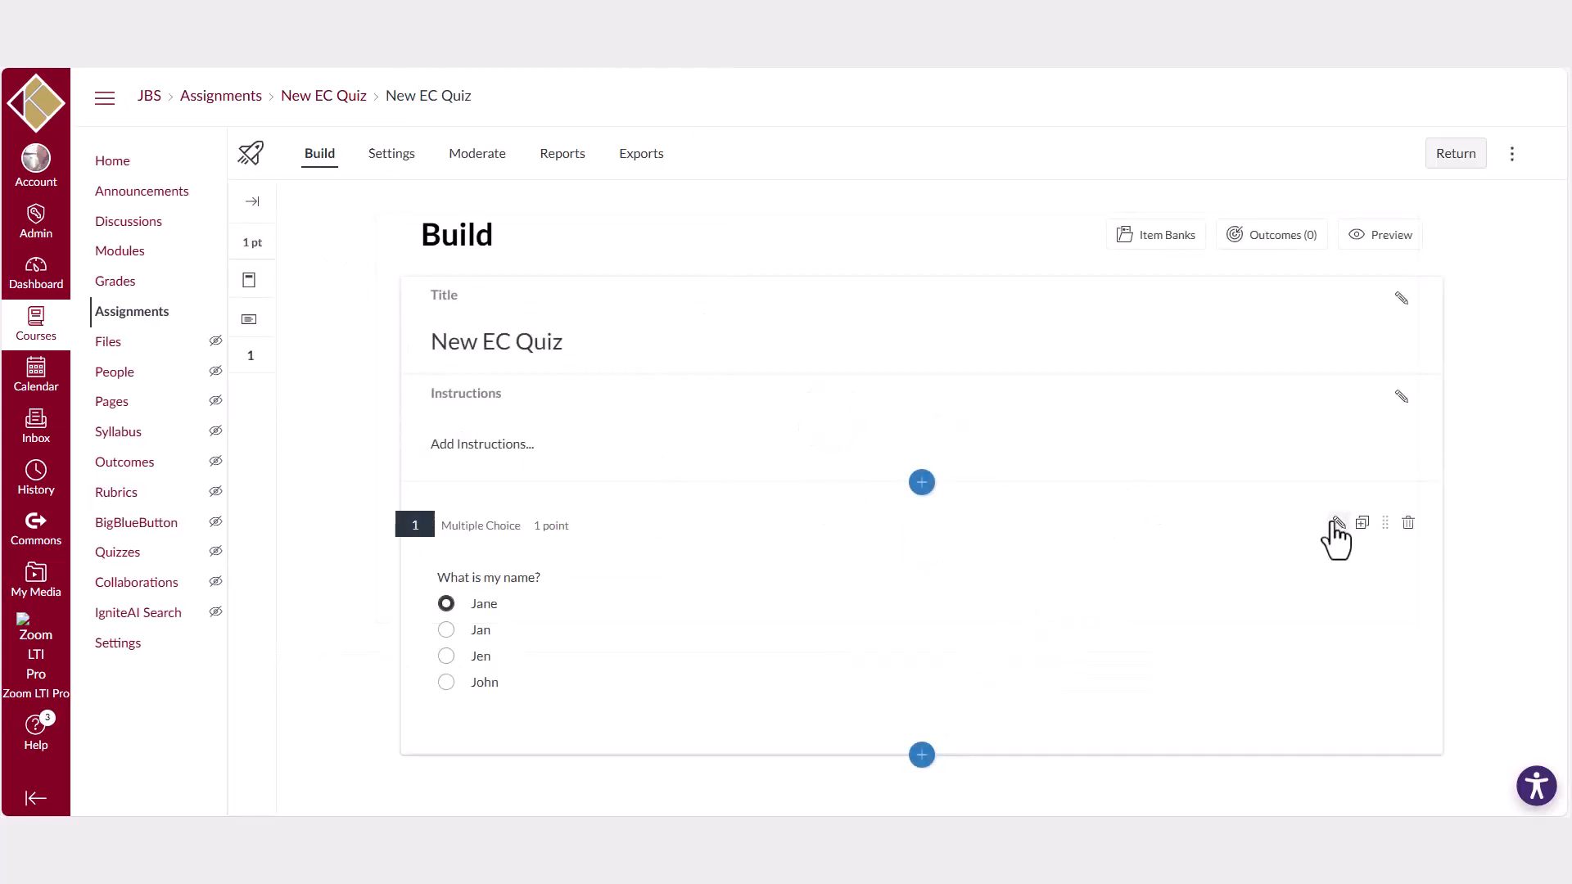
left_click(1338, 525)
scroll(681, 614, "down", 6)
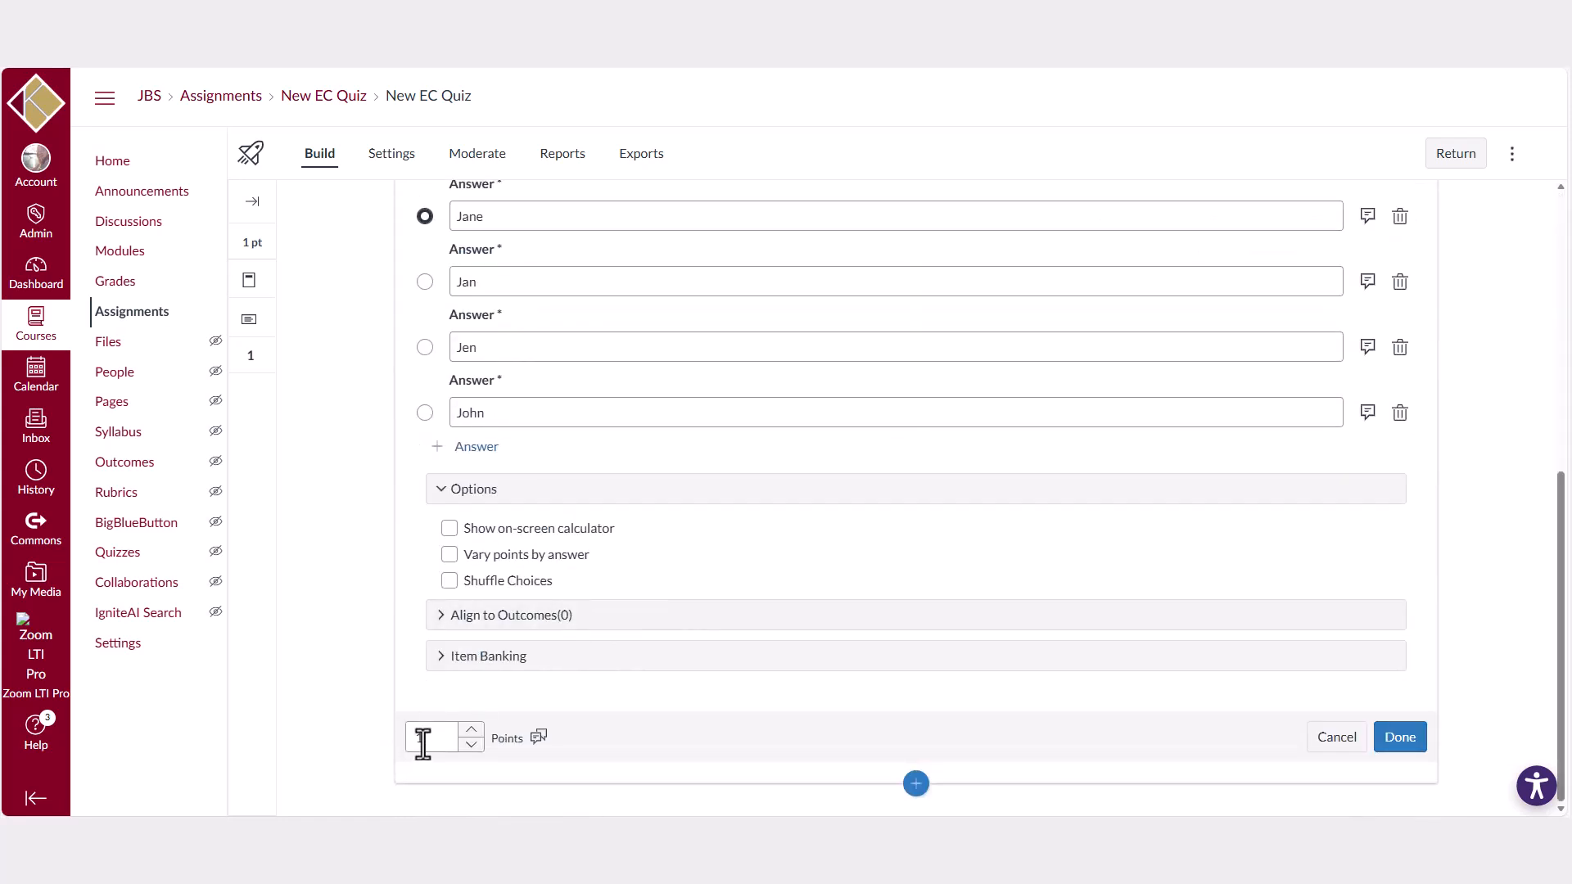
left_click(423, 741)
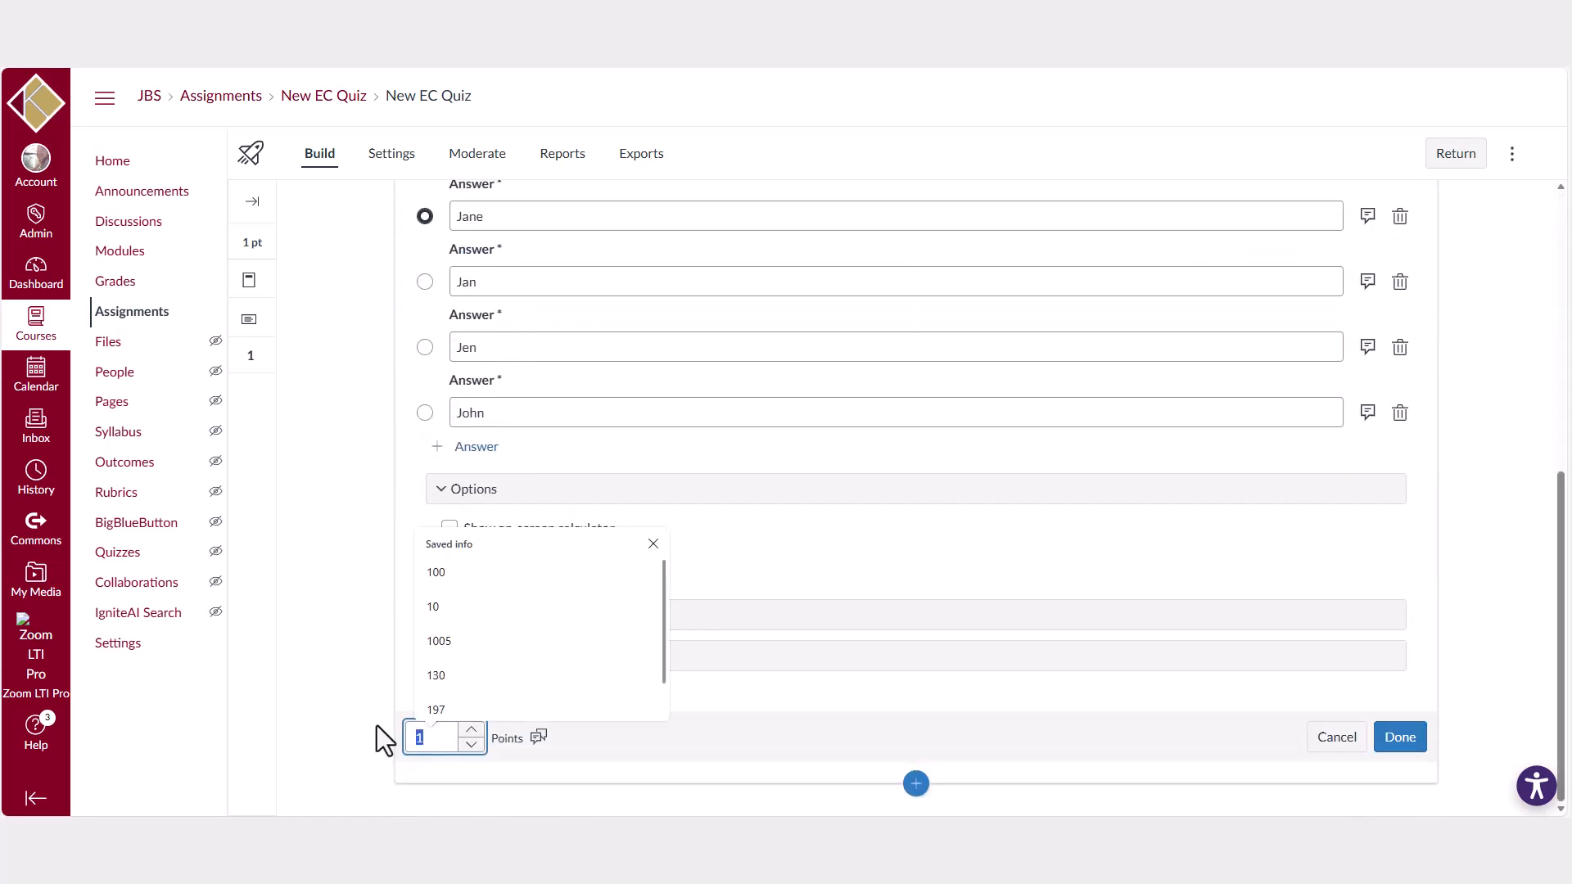
type("5")
left_click(1402, 737)
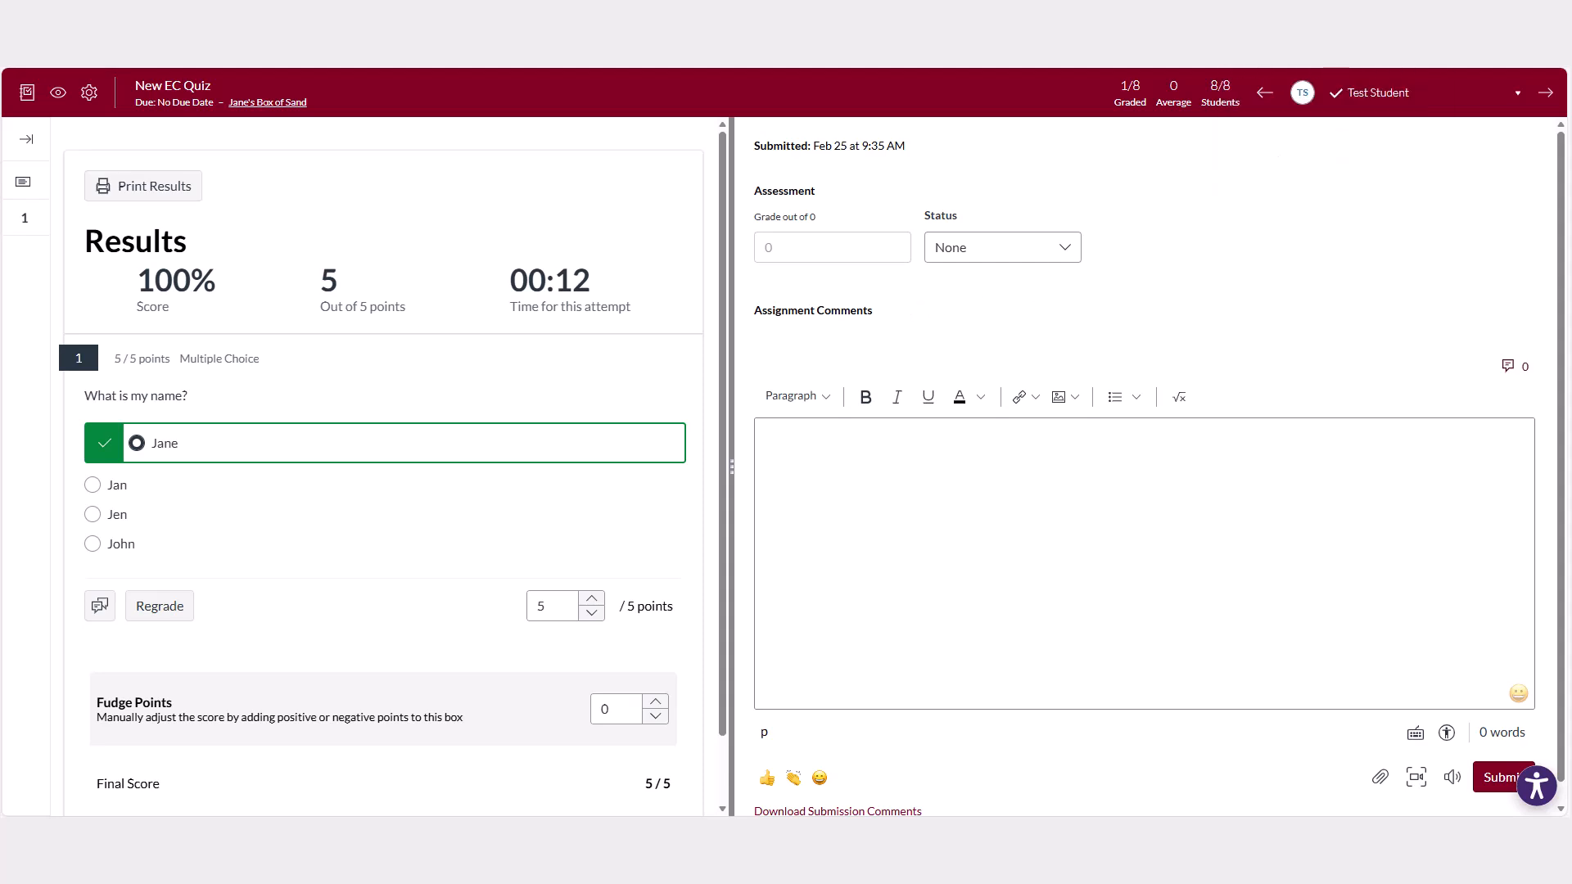
Switch to the gradebook and inspect the Test Student's grade cell for New EC Quiz
left_click(1277, 33)
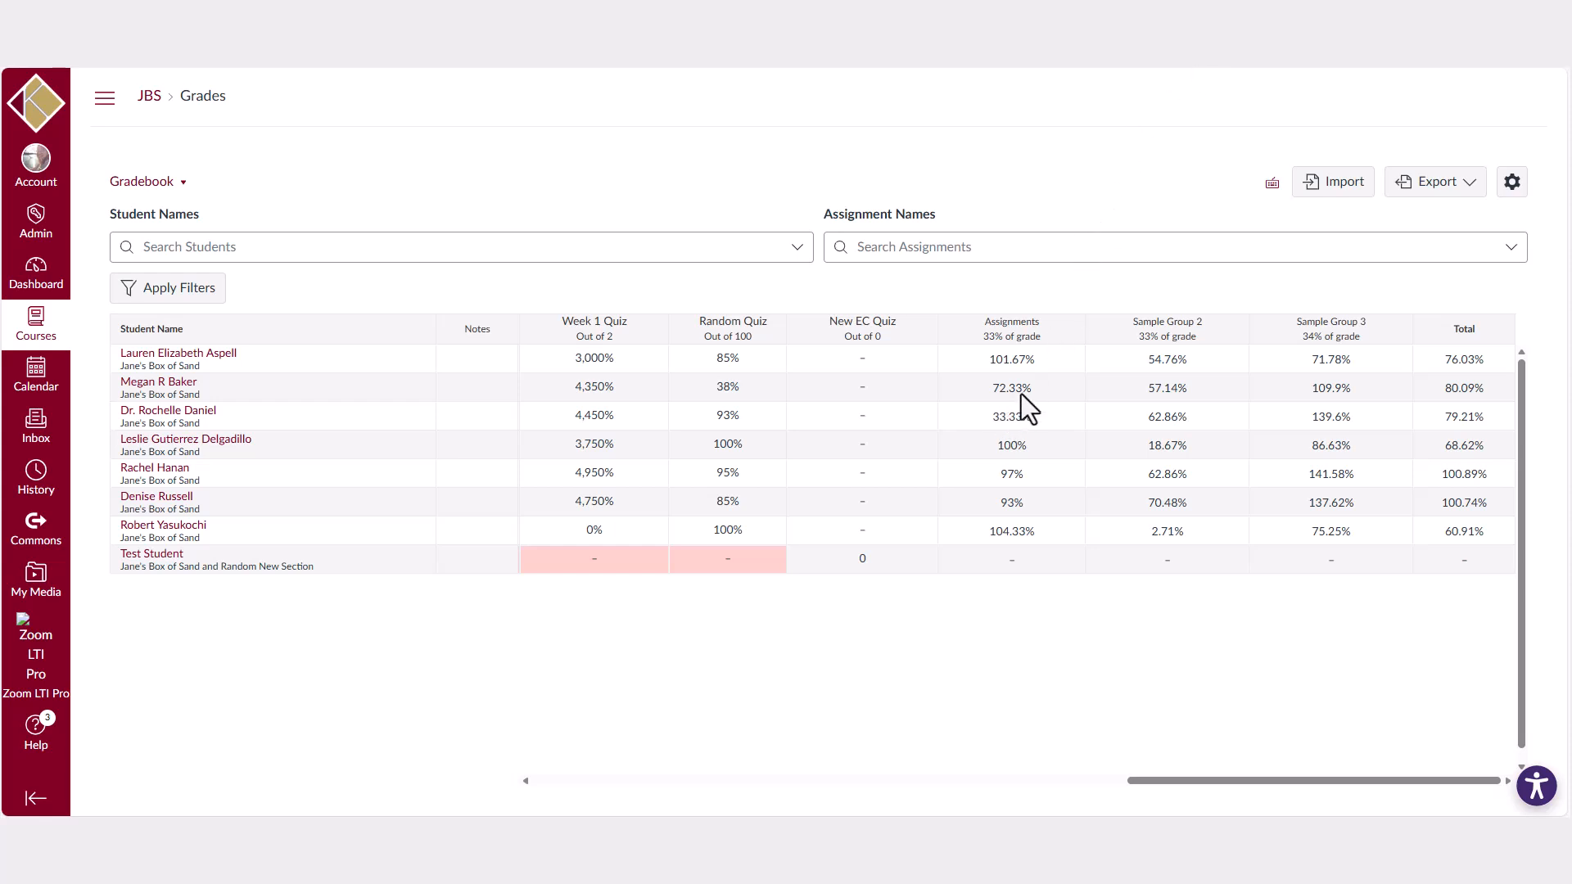
left_click(863, 565)
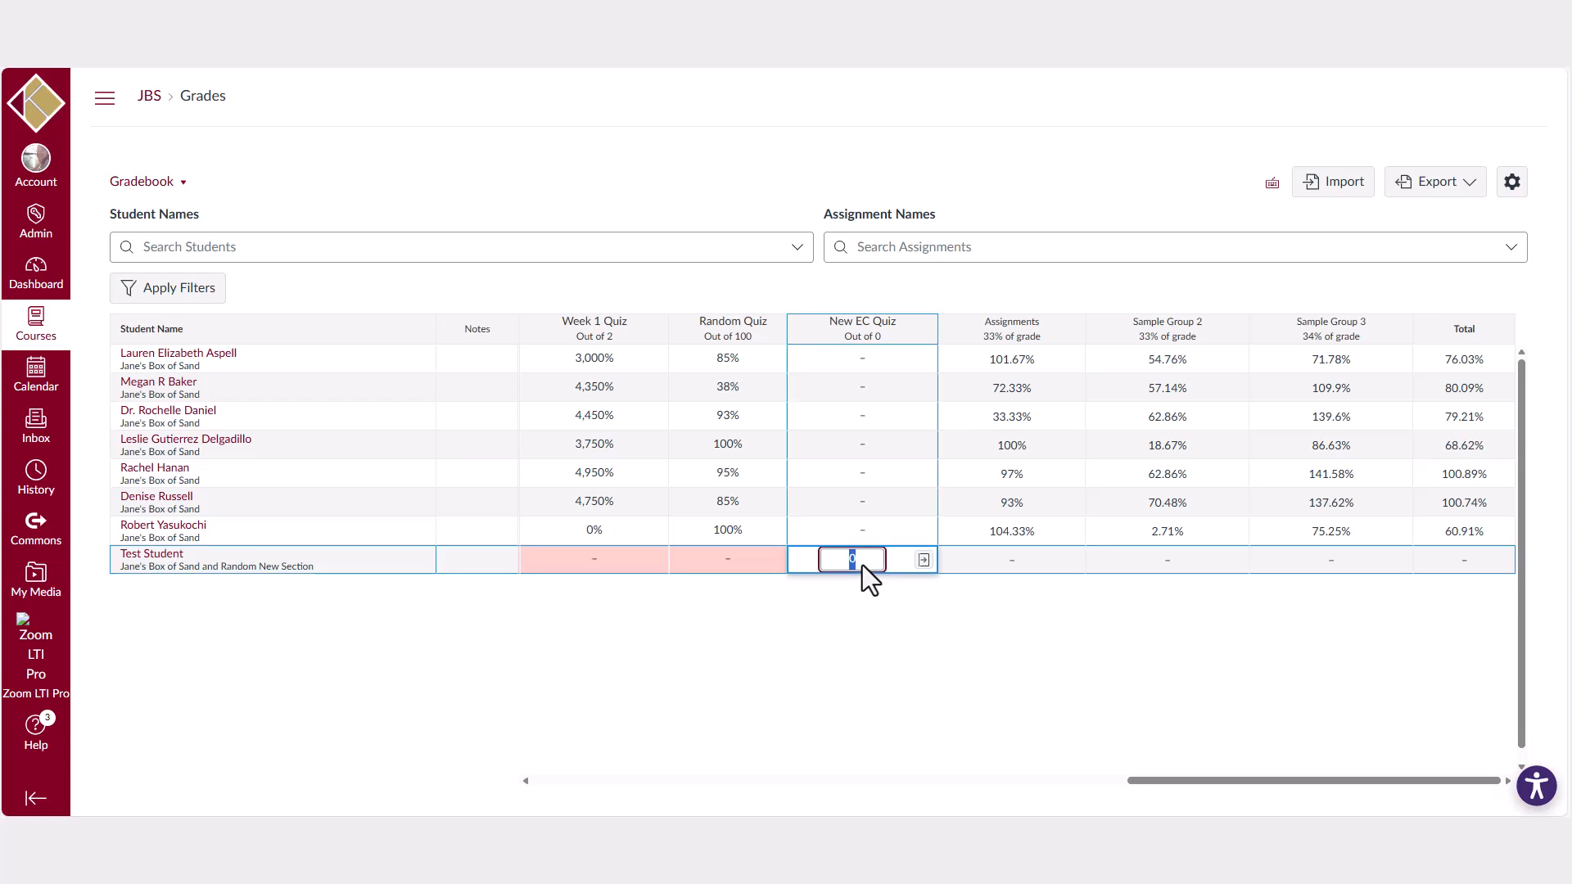
left_click(899, 647)
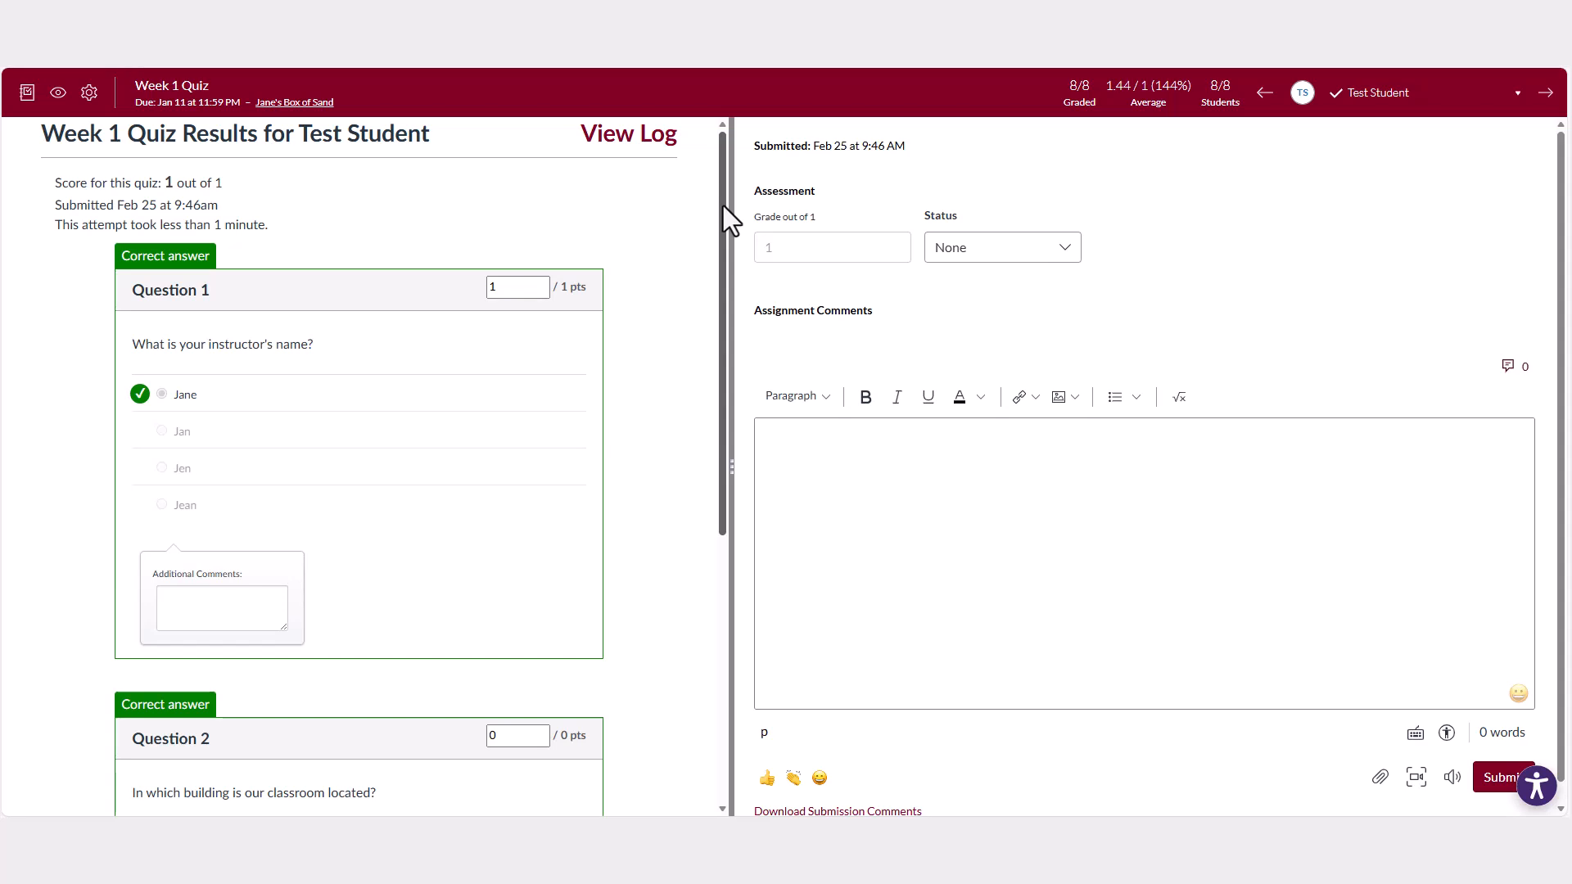
Enter 2 fudge points for the Test Student's Week 1 Quiz submission
left_click_drag(724, 205, 710, 295)
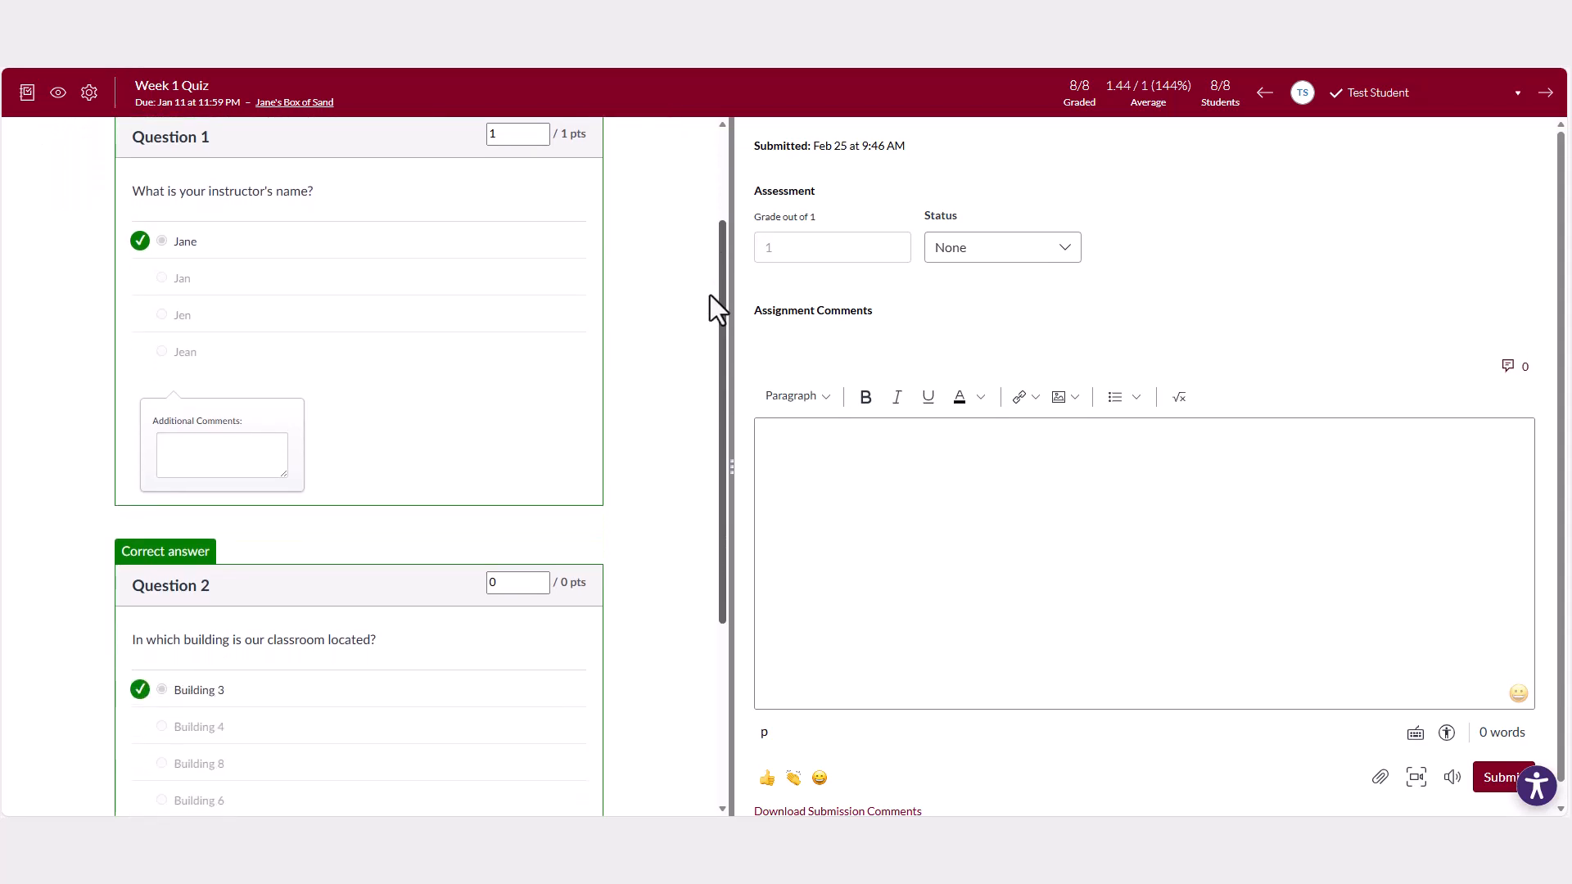
scroll(704, 329, "down", 3)
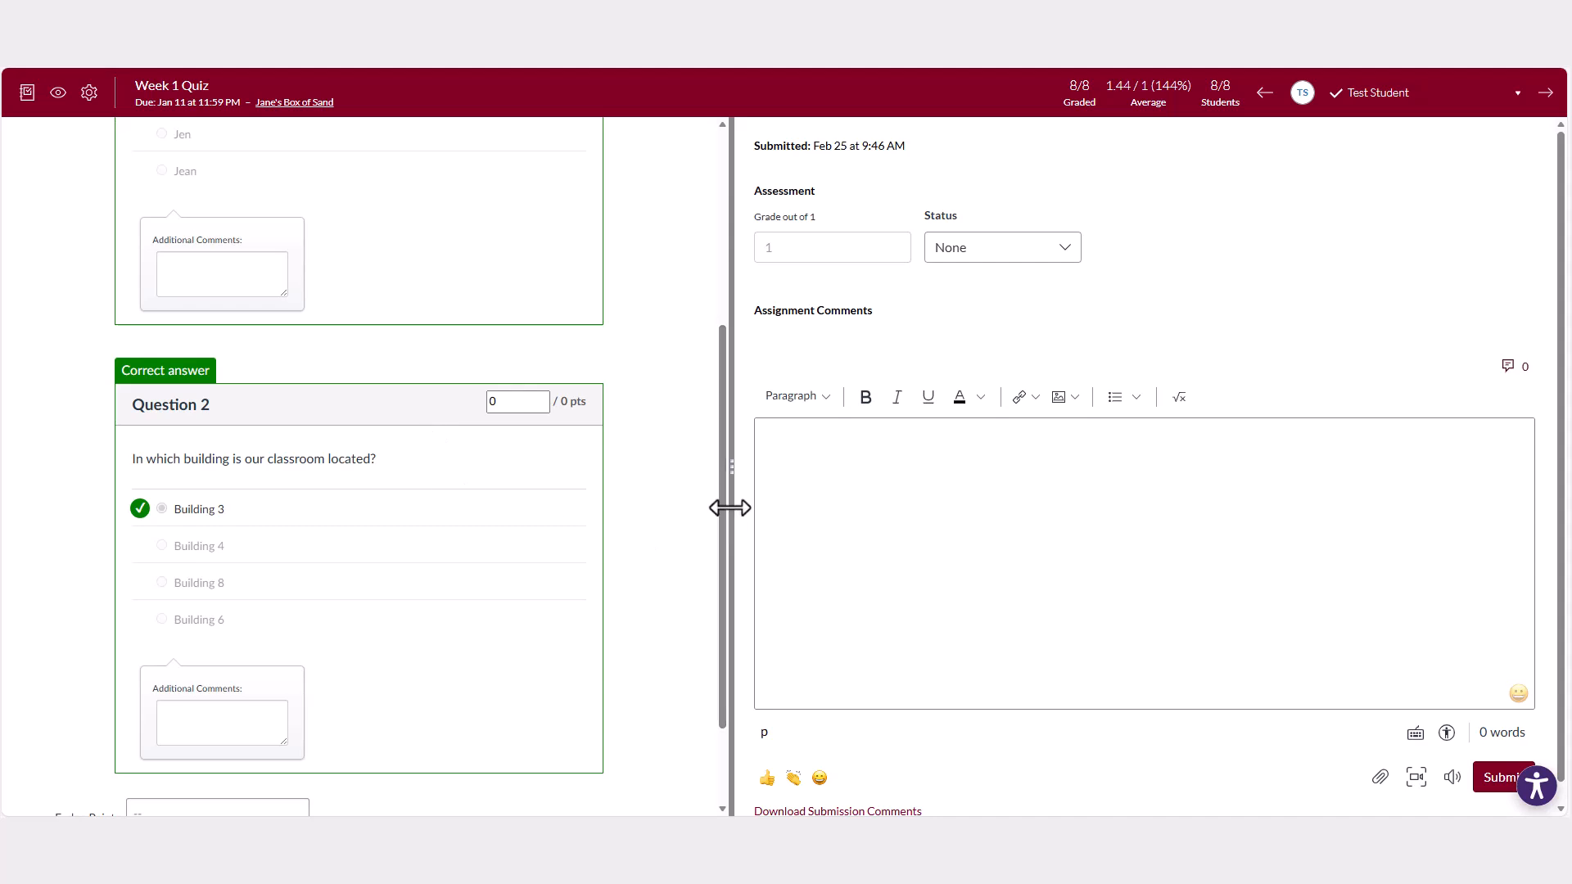
left_click_drag(721, 520, 705, 591)
left_click(240, 696)
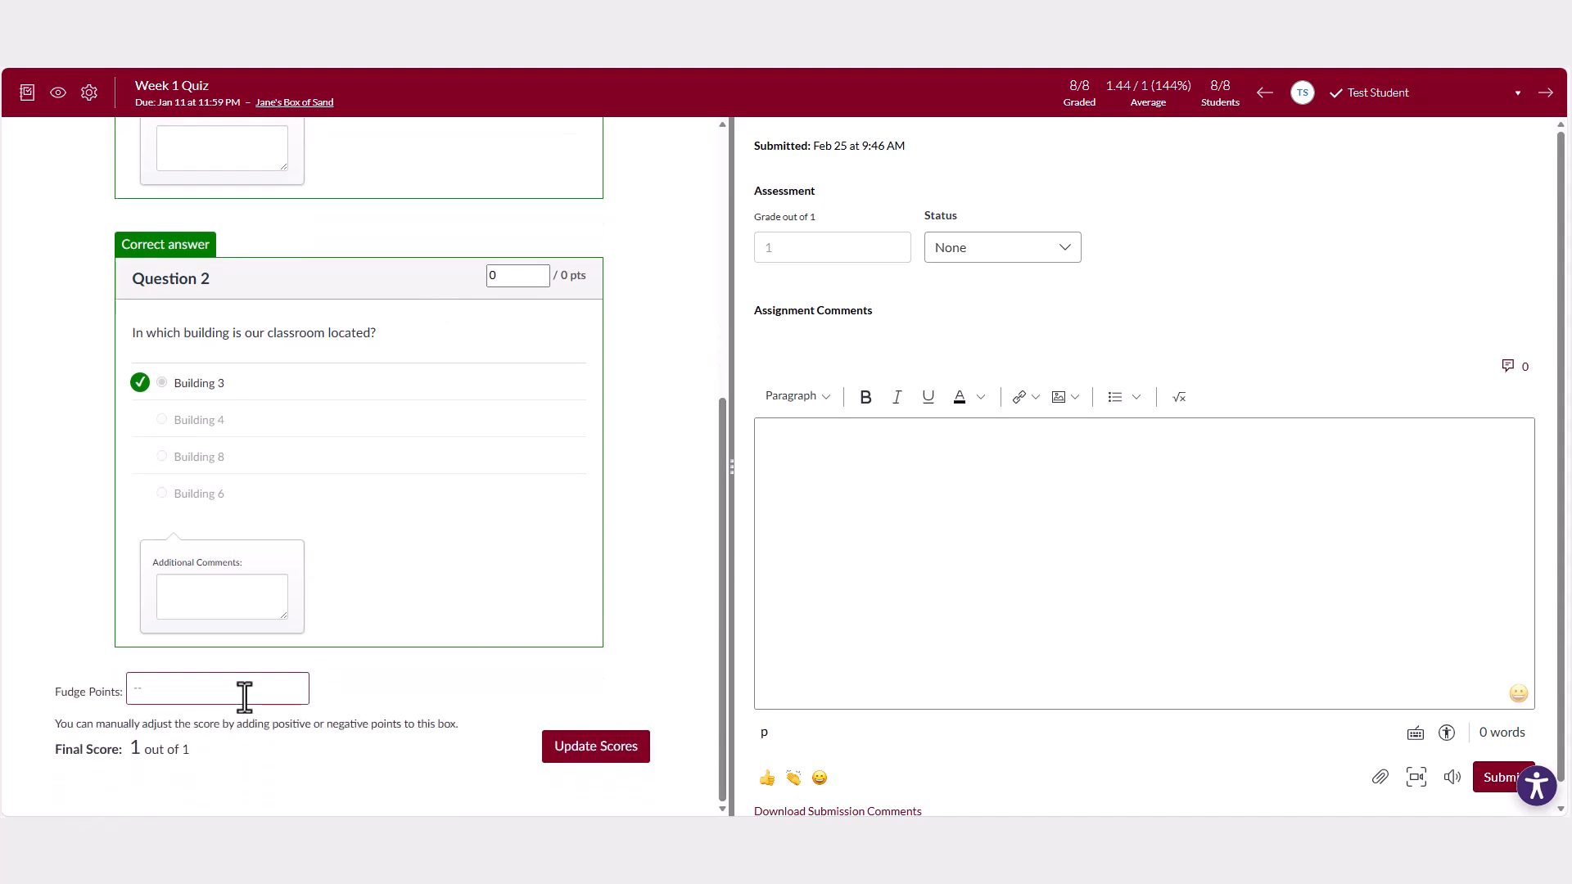
type("2")
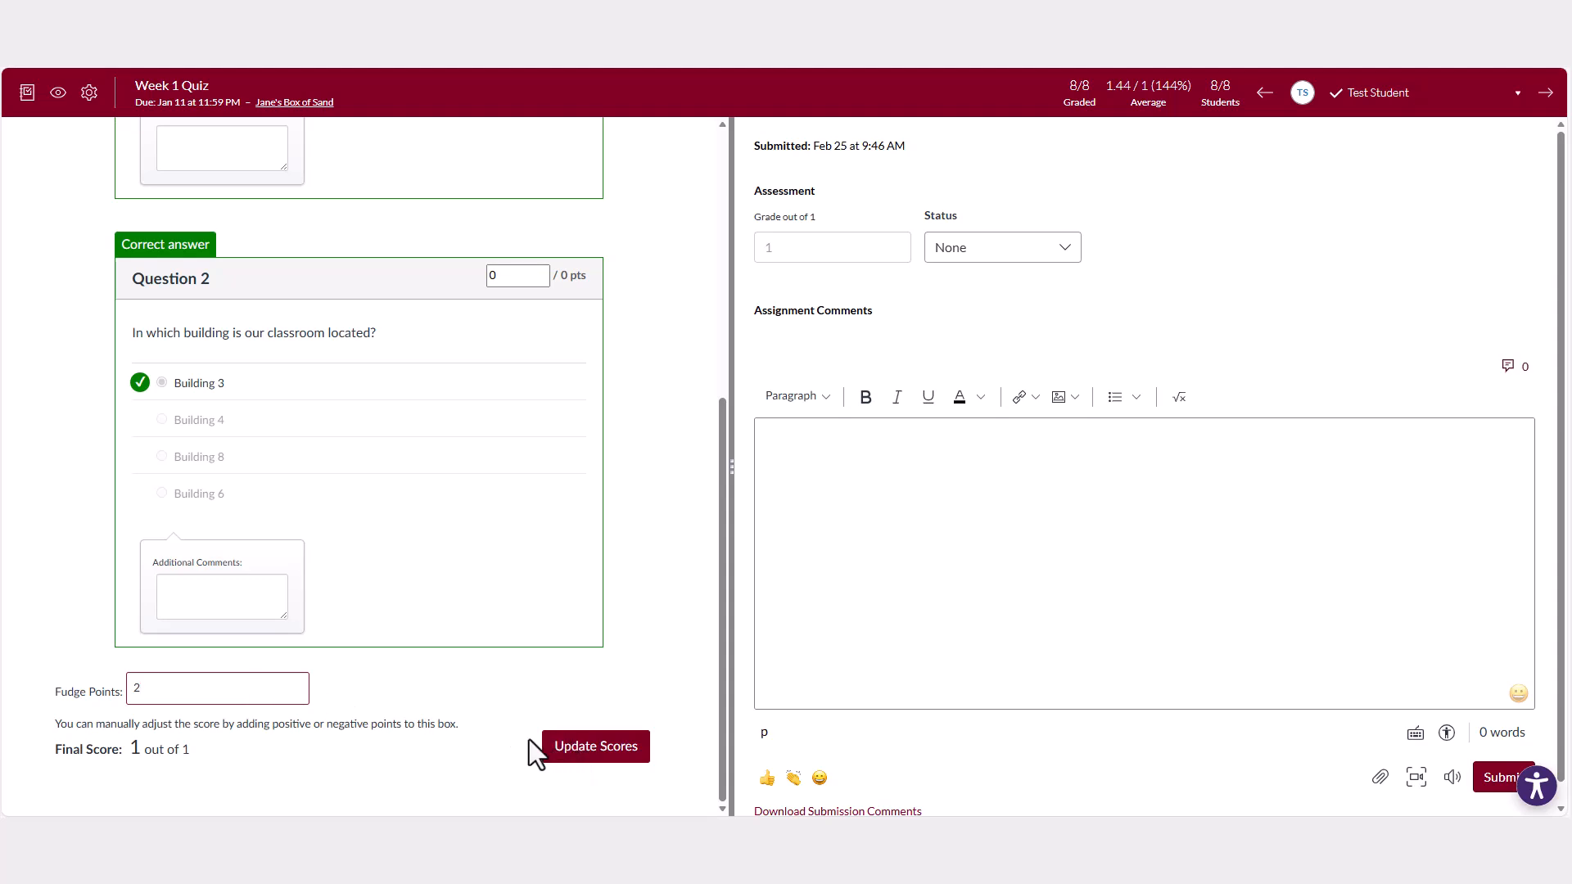